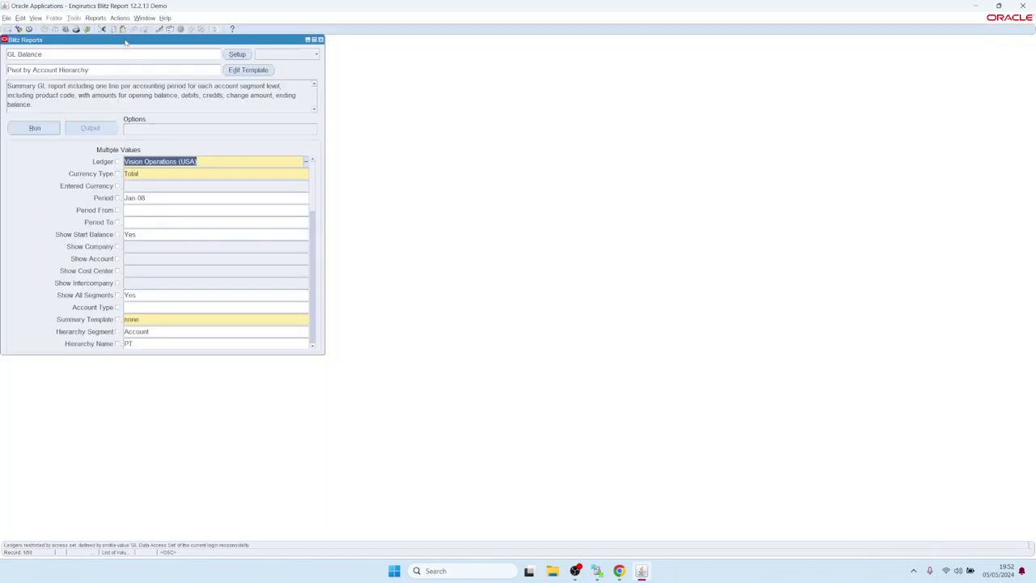
Step: Run the GL Balance report from its Blitz Reports form and open the Pivot by Account Hierarchy Excel output
{"action": "left_click_drag", "start_coordinate": [122, 39], "coordinate": [135, 48]}
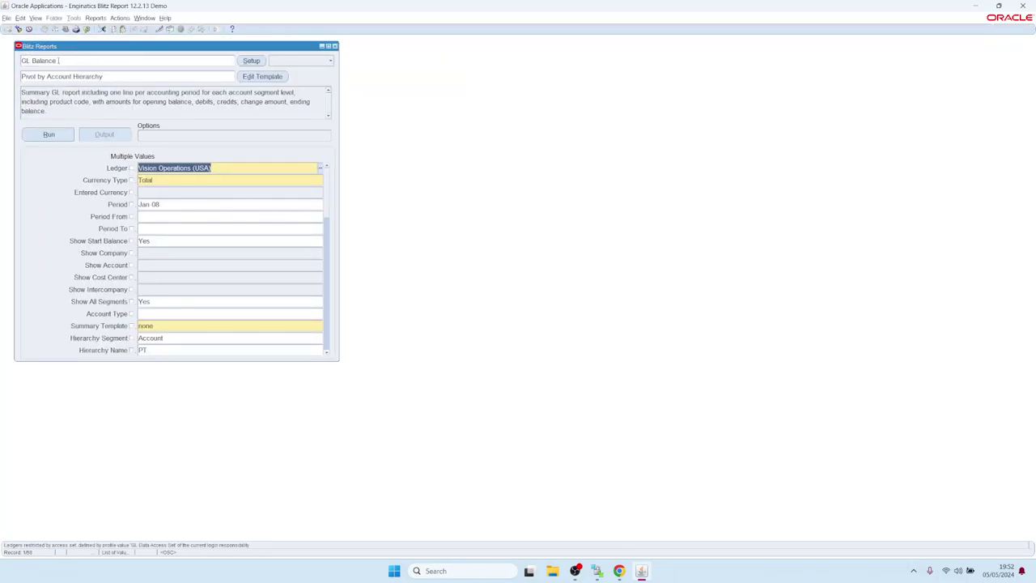
{"action": "left_click", "coordinate": [59, 138]}
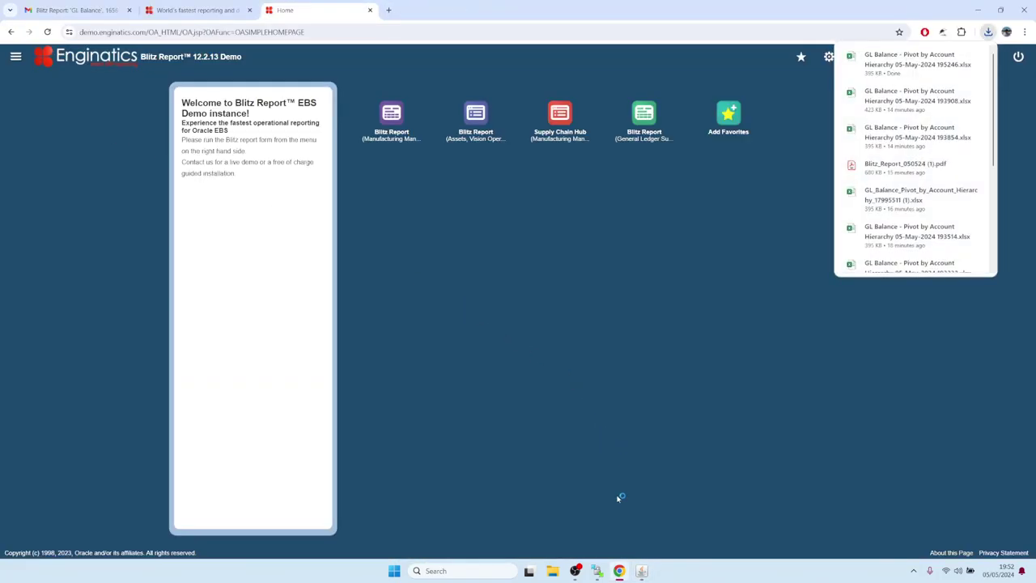
{"action": "mouse_move", "coordinate": [641, 571]}
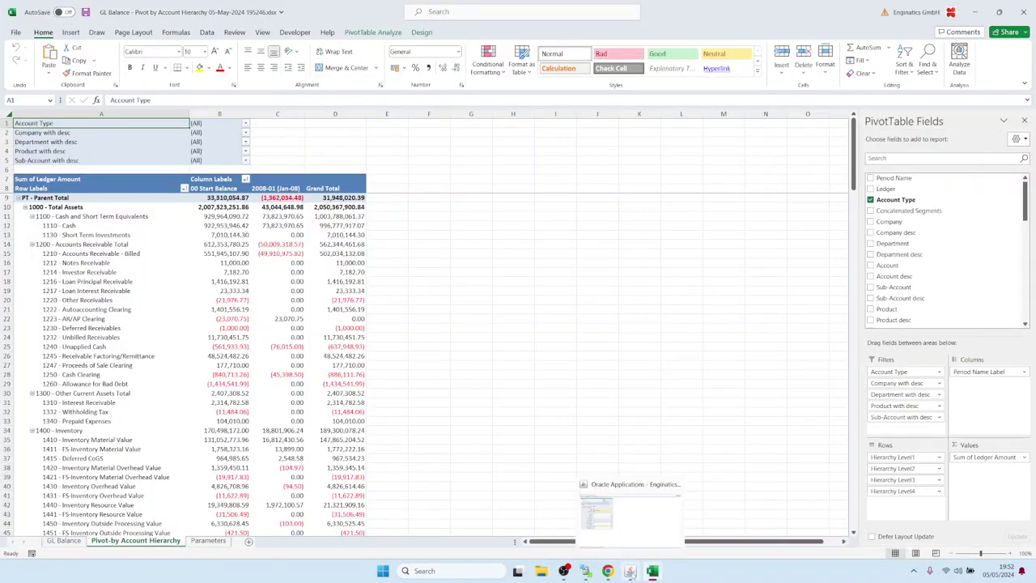
Step: Find the latest GL Balance request under View > Requests and rerun it
{"action": "left_click", "coordinate": [631, 571]}
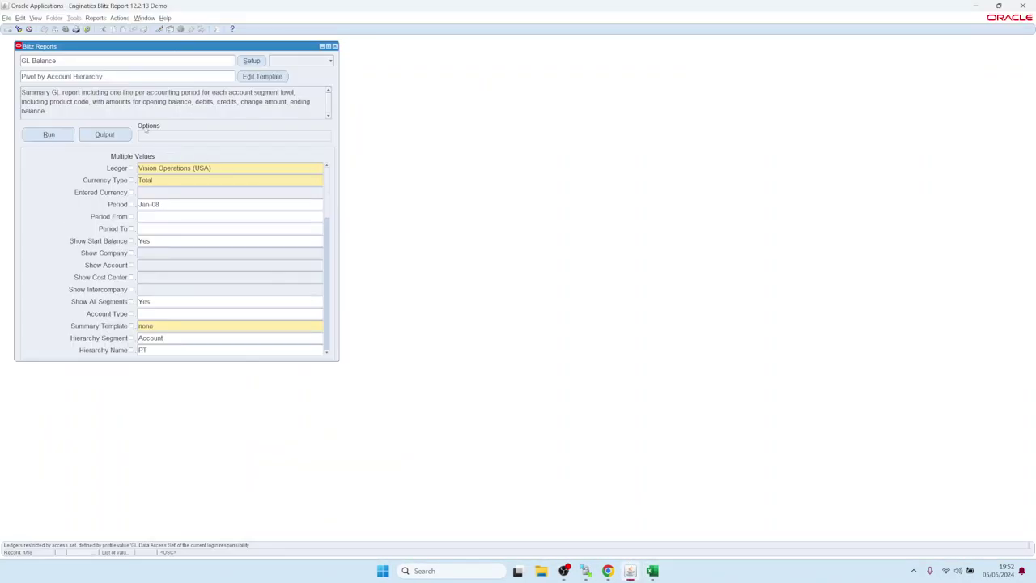
{"action": "left_click", "coordinate": [36, 18]}
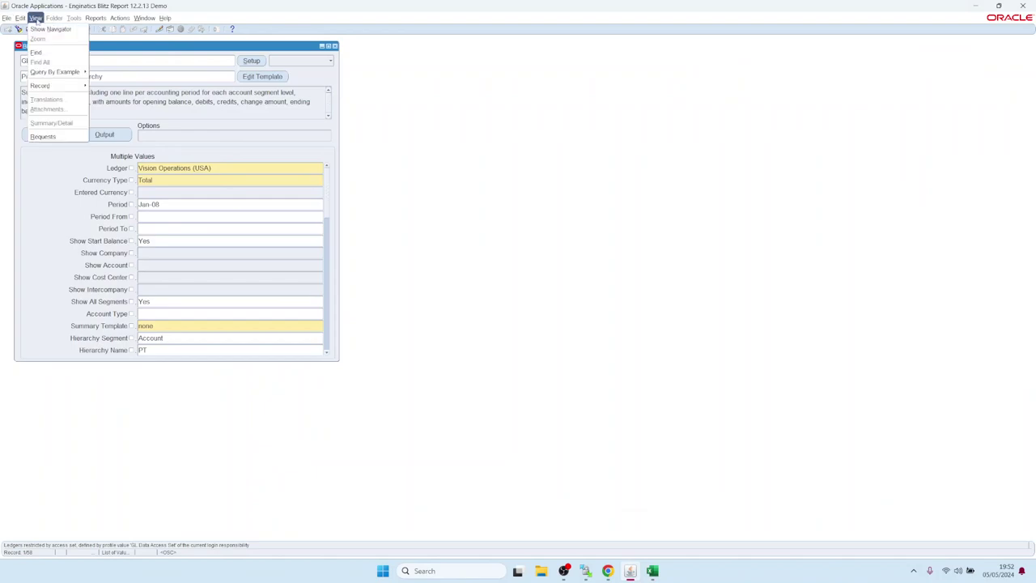
{"action": "left_click", "coordinate": [56, 138]}
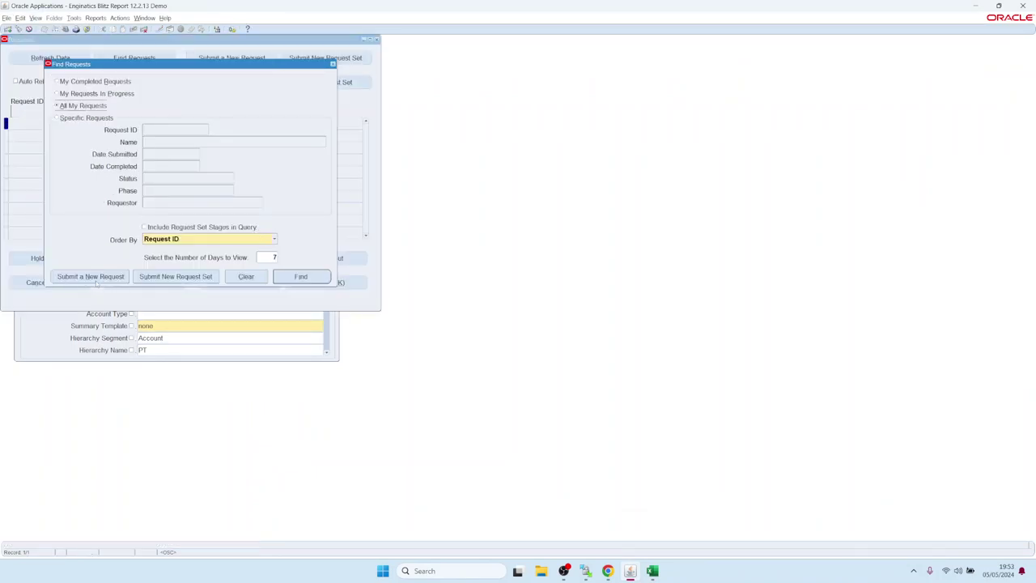
{"action": "left_click", "coordinate": [298, 276]}
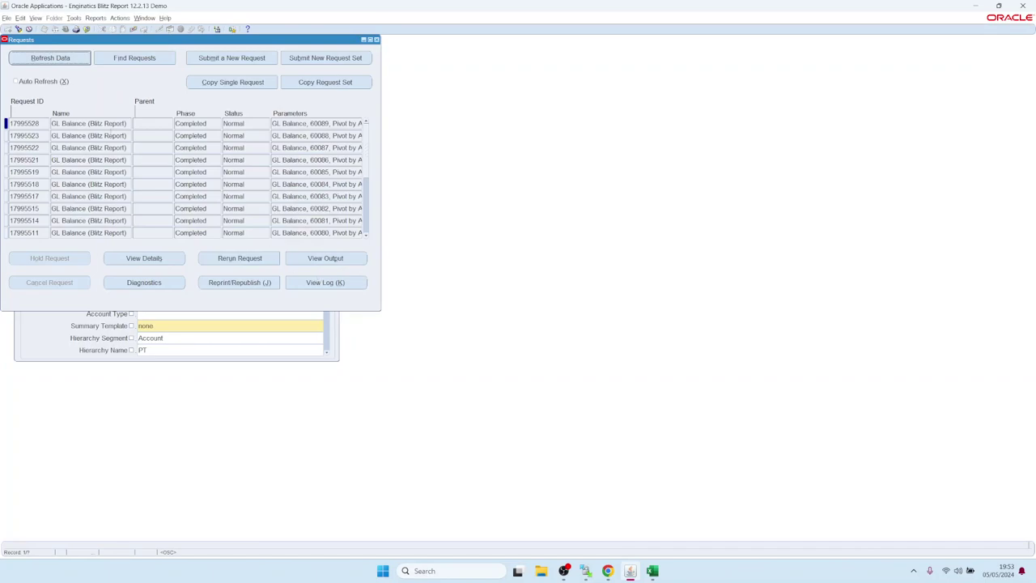
{"action": "left_click_drag", "start_coordinate": [62, 123], "coordinate": [127, 123]}
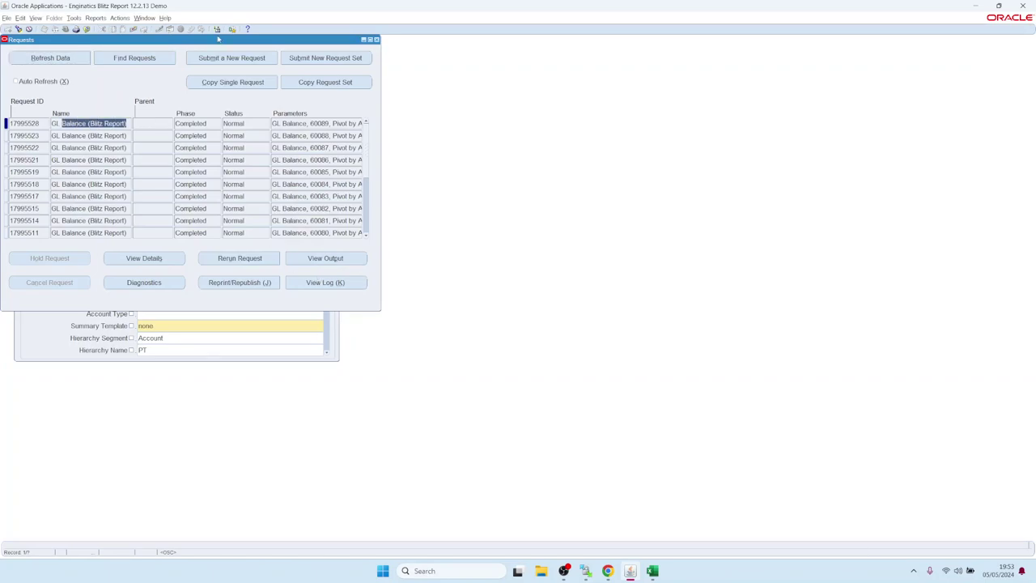
{"action": "left_click", "coordinate": [240, 259]}
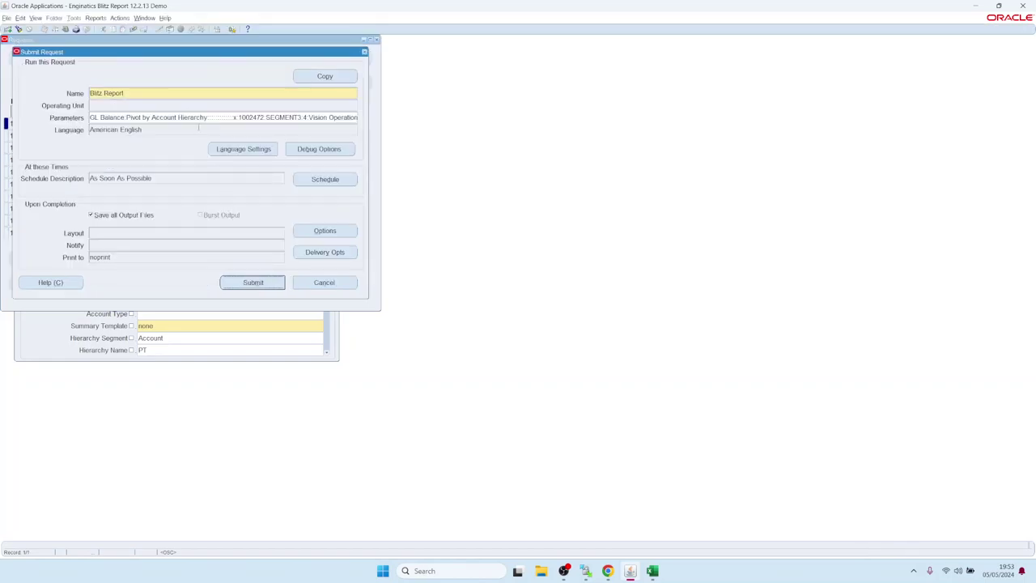
{"action": "left_click", "coordinate": [202, 117]}
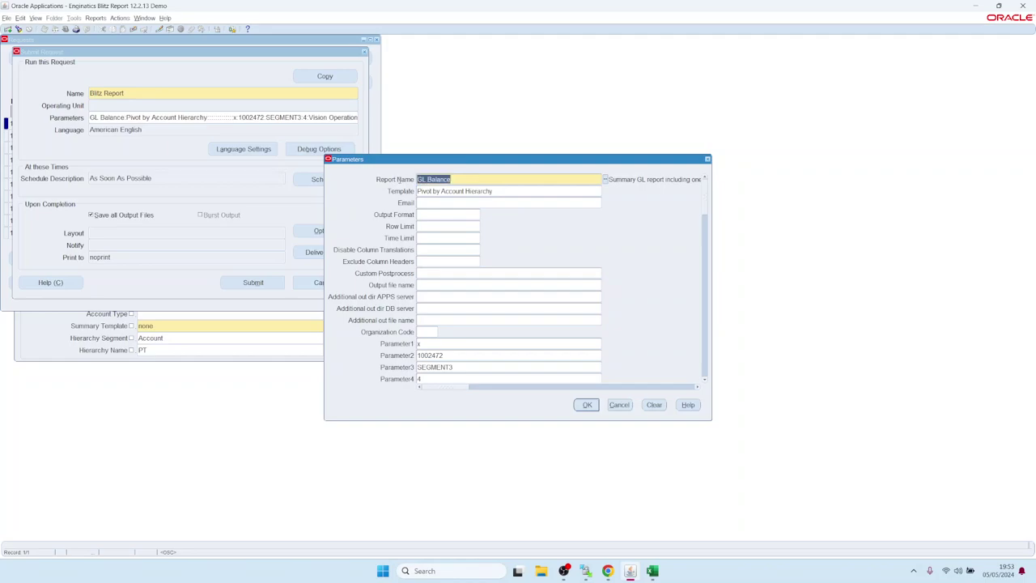
{"action": "left_click", "coordinate": [460, 192]}
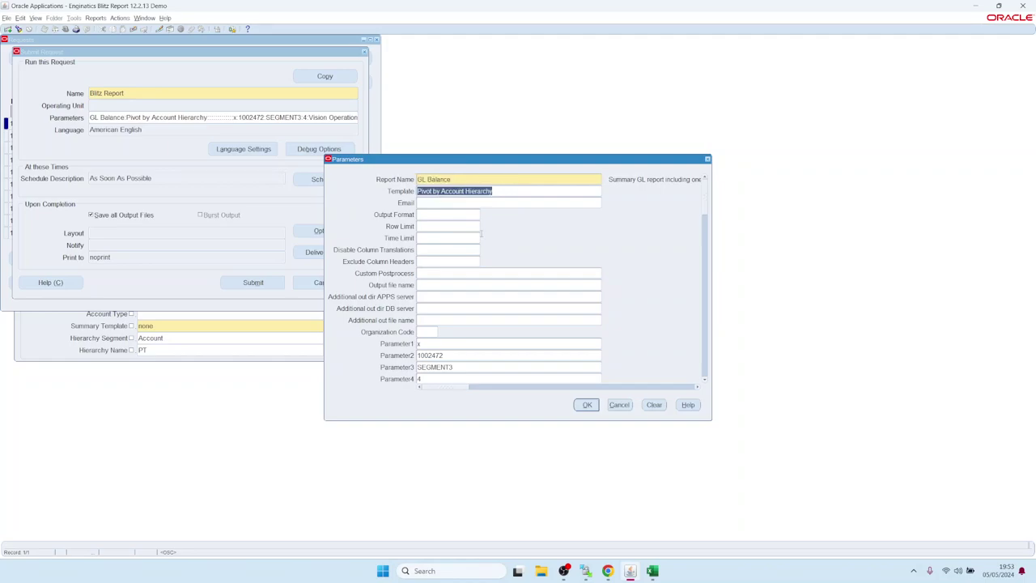
{"action": "left_click", "coordinate": [705, 382]}
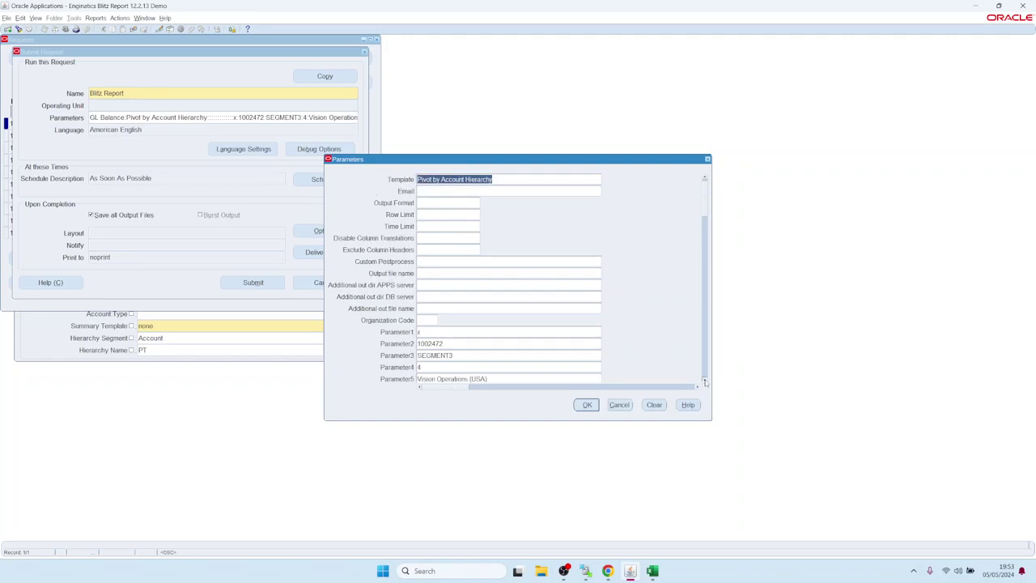
{"action": "left_click_drag", "start_coordinate": [705, 381], "coordinate": [705, 381]}
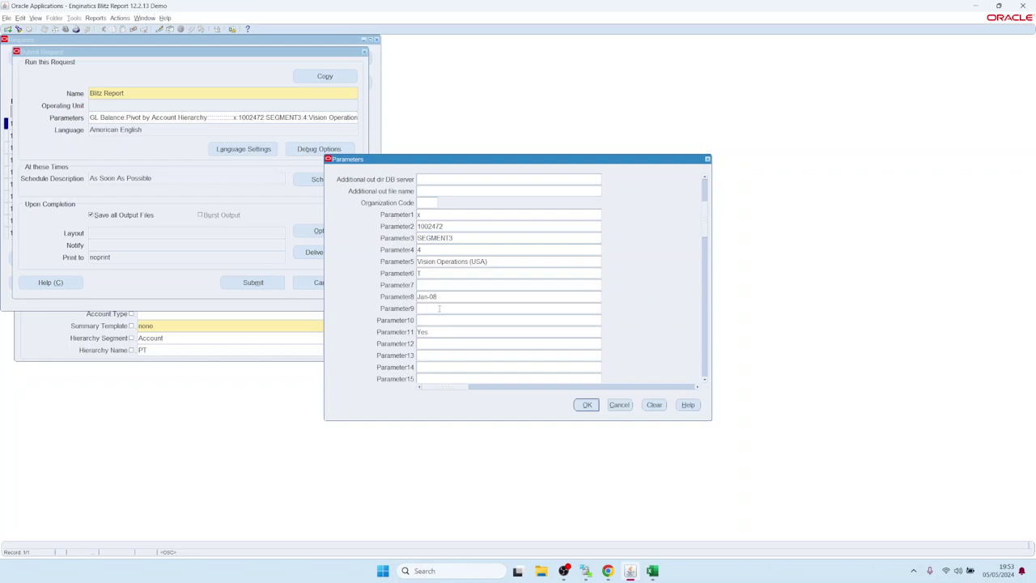
{"action": "left_click", "coordinate": [453, 262]}
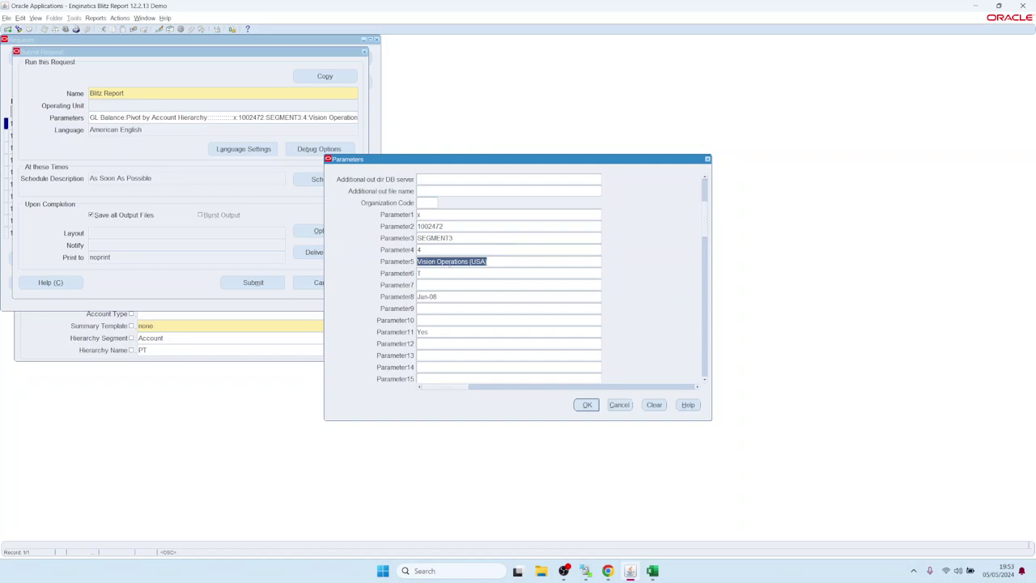
{"action": "left_click", "coordinate": [442, 297]}
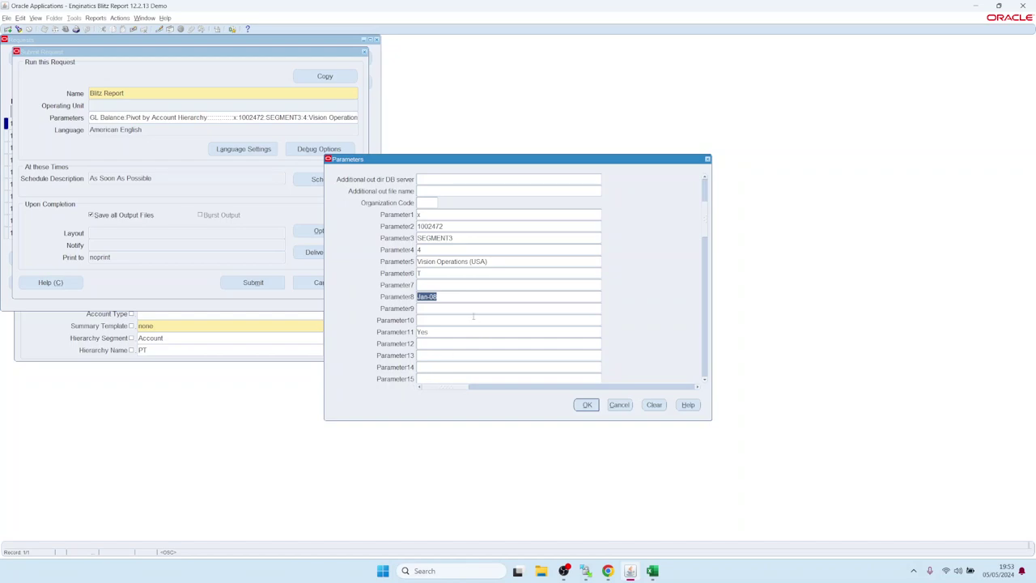
{"action": "left_click", "coordinate": [587, 404]}
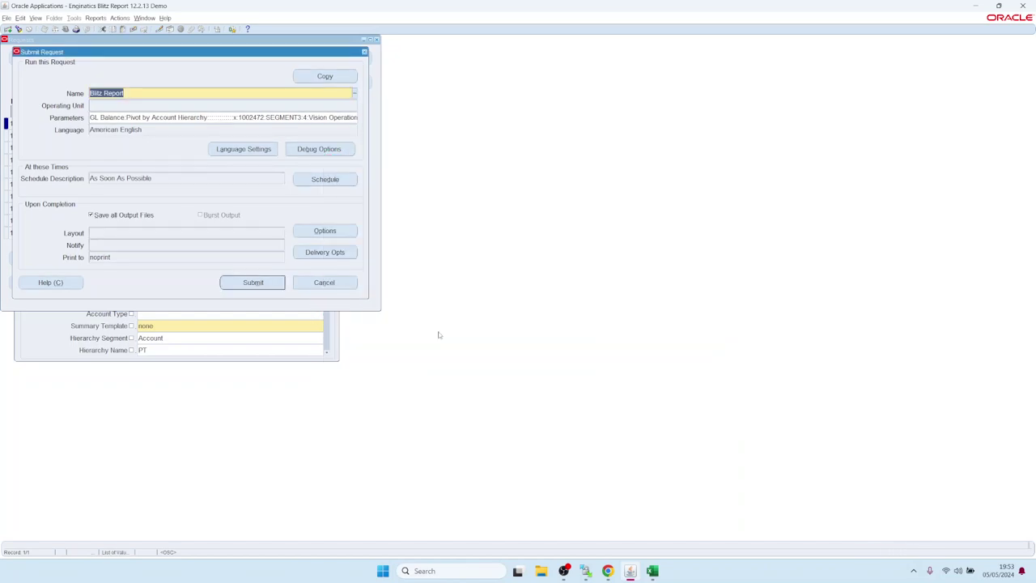
{"action": "left_click", "coordinate": [327, 178]}
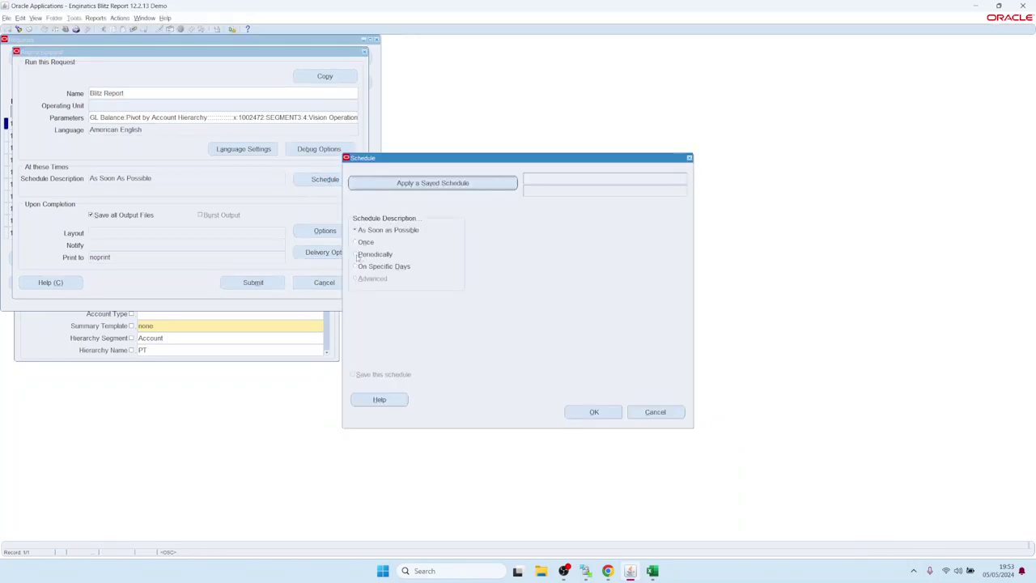
{"action": "left_click", "coordinate": [356, 255]}
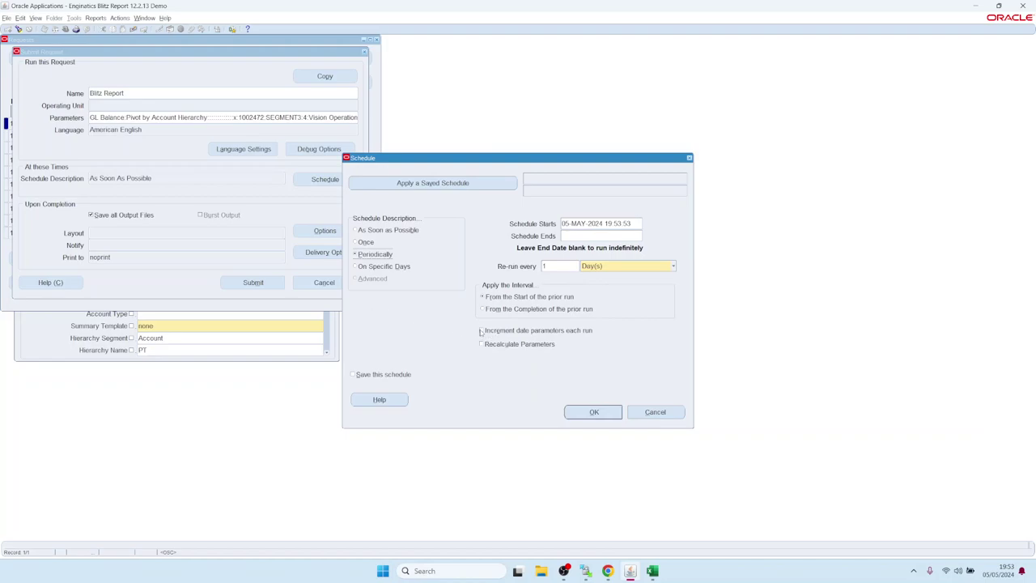
{"action": "left_click", "coordinate": [481, 331]}
{"action": "left_click", "coordinate": [649, 413]}
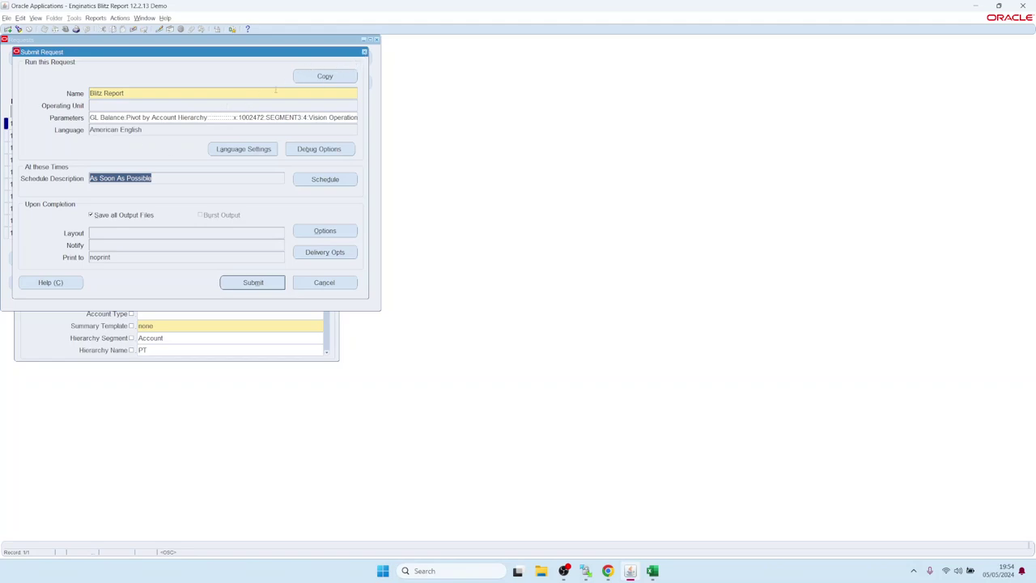
{"action": "left_click", "coordinate": [314, 257]}
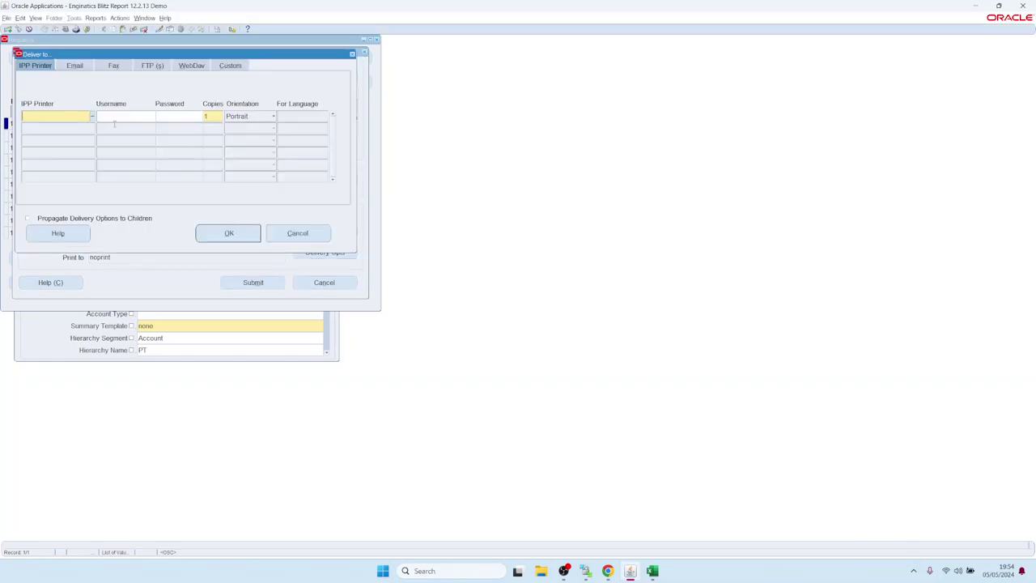
{"action": "left_click", "coordinate": [75, 65]}
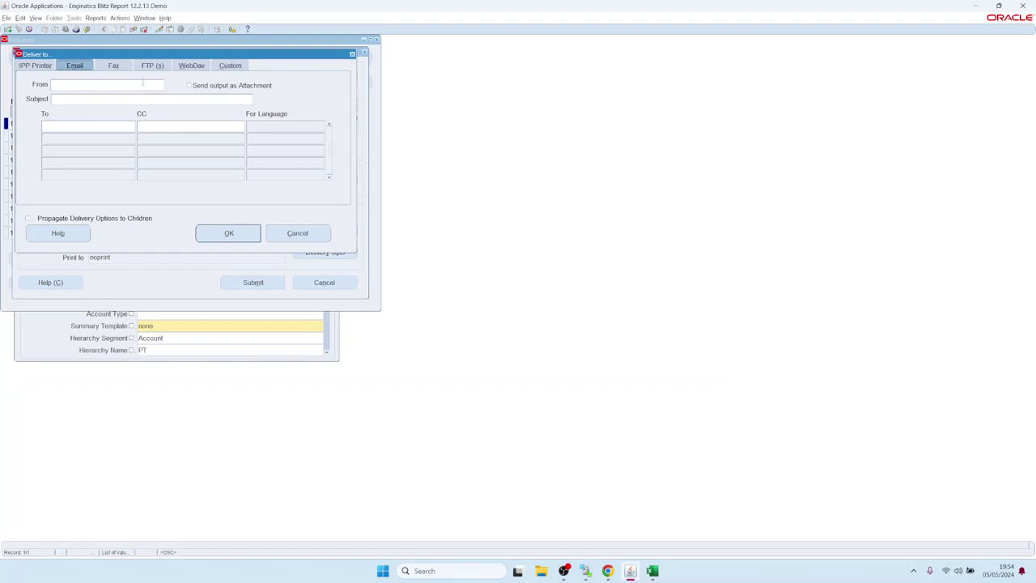
{"action": "left_click", "coordinate": [151, 68]}
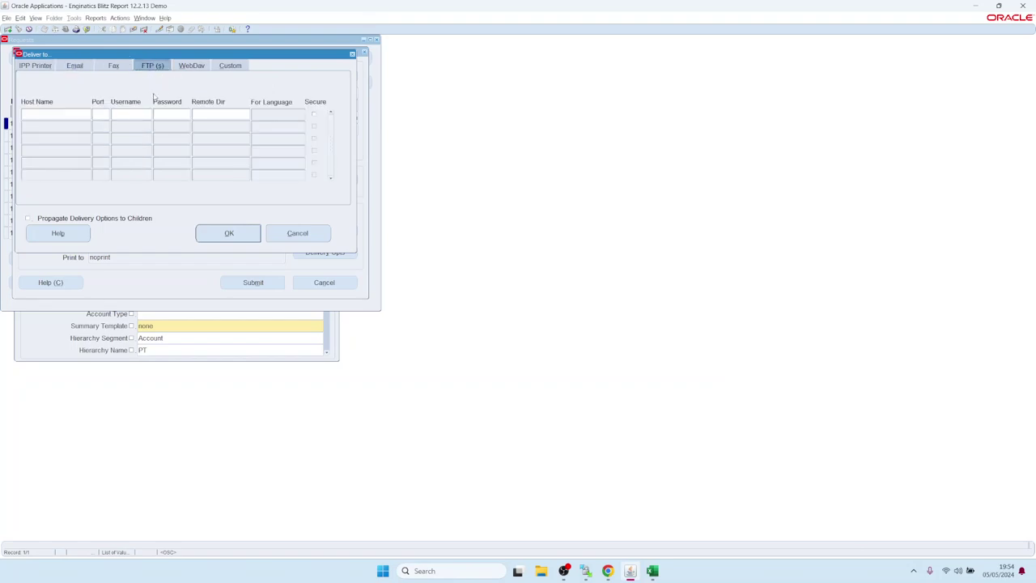
{"action": "left_click", "coordinate": [192, 67]}
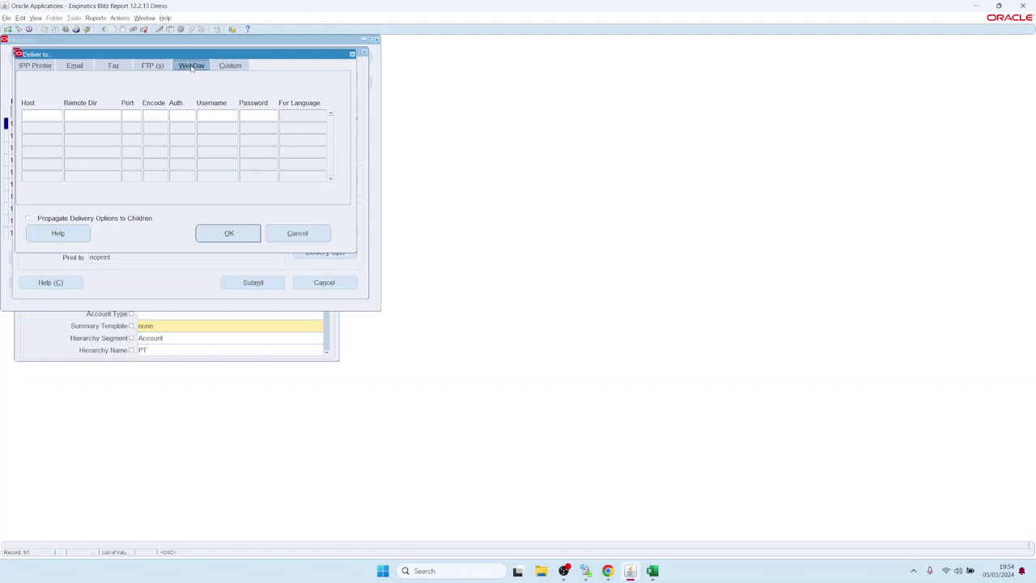
{"action": "left_click", "coordinate": [298, 233]}
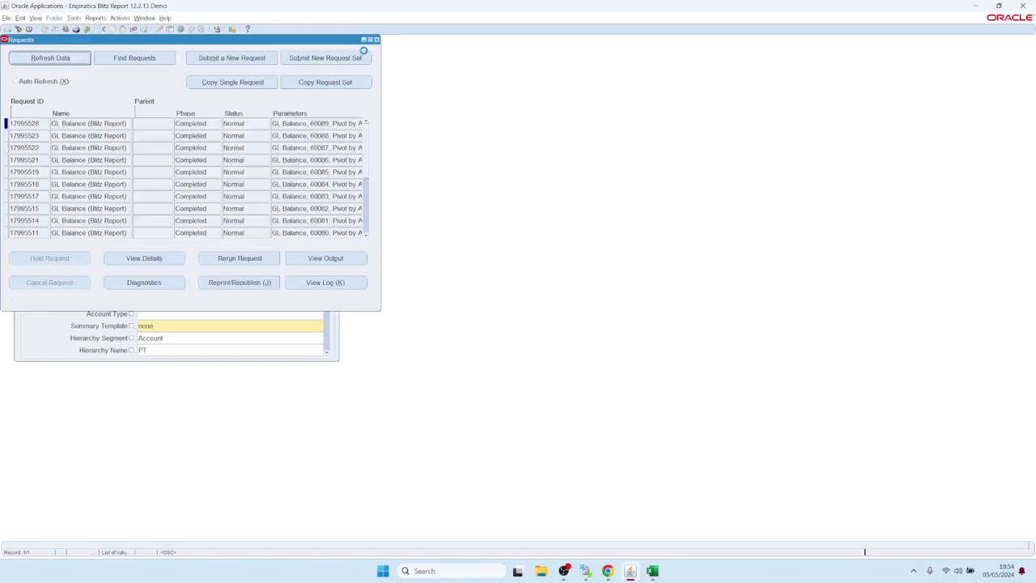
Step: Discard the resubmission, return to the GL Balance report form, and open its Options
{"action": "left_click", "coordinate": [365, 52]}
{"action": "left_click", "coordinate": [376, 39]}
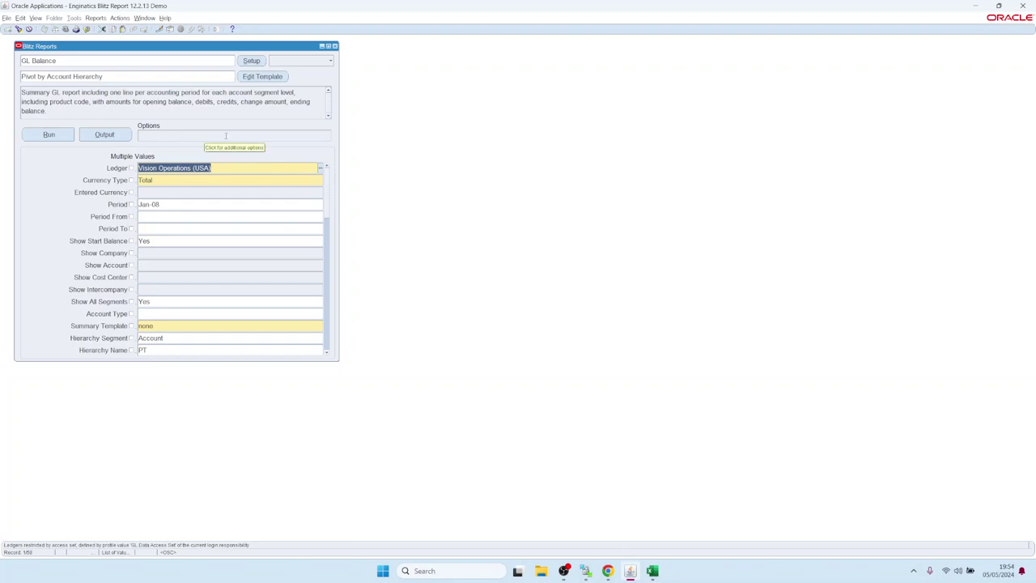
{"action": "left_click", "coordinate": [232, 137]}
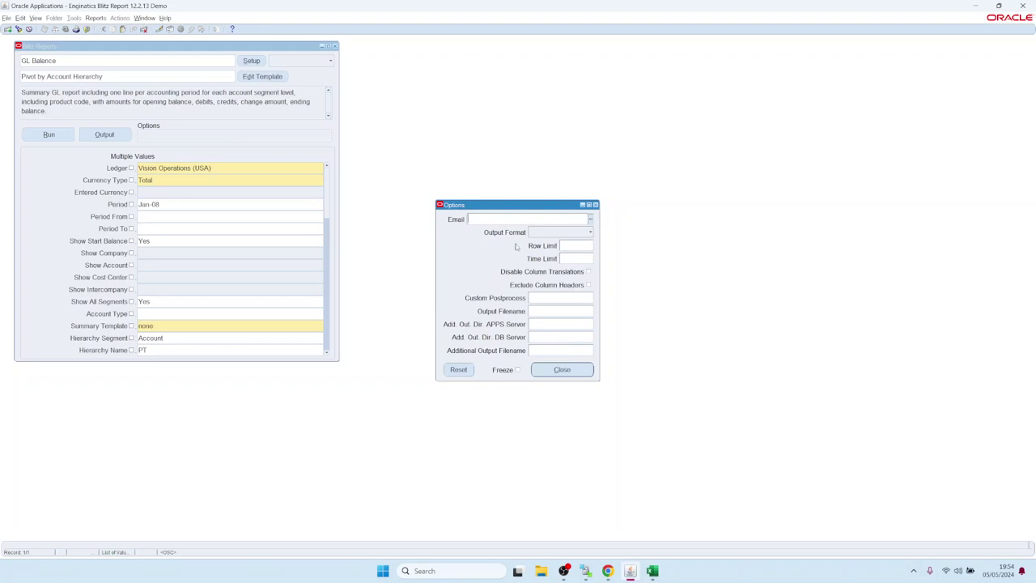
{"action": "left_click_drag", "start_coordinate": [524, 205], "coordinate": [493, 186]}
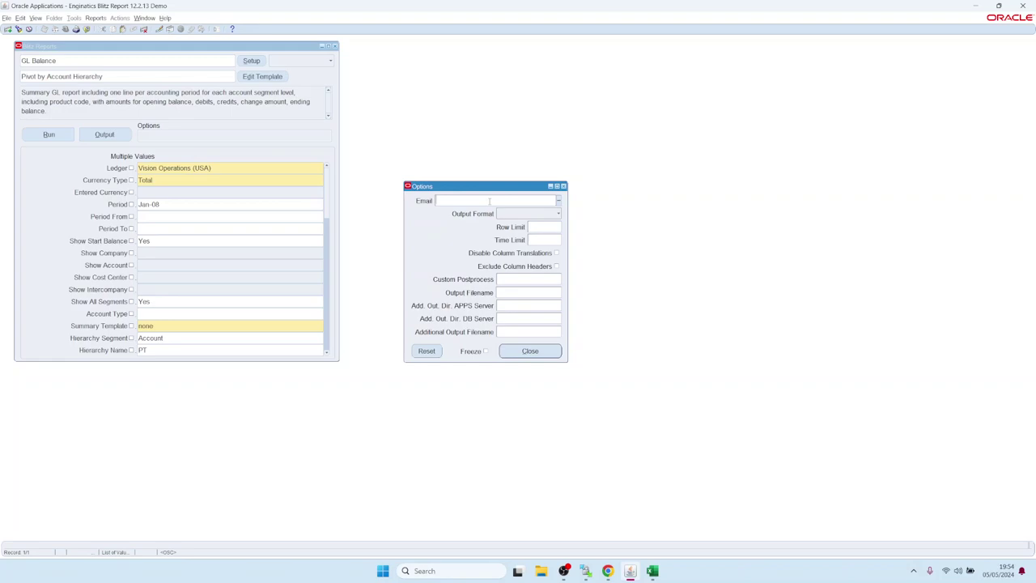
{"action": "double_click", "coordinate": [488, 201]}
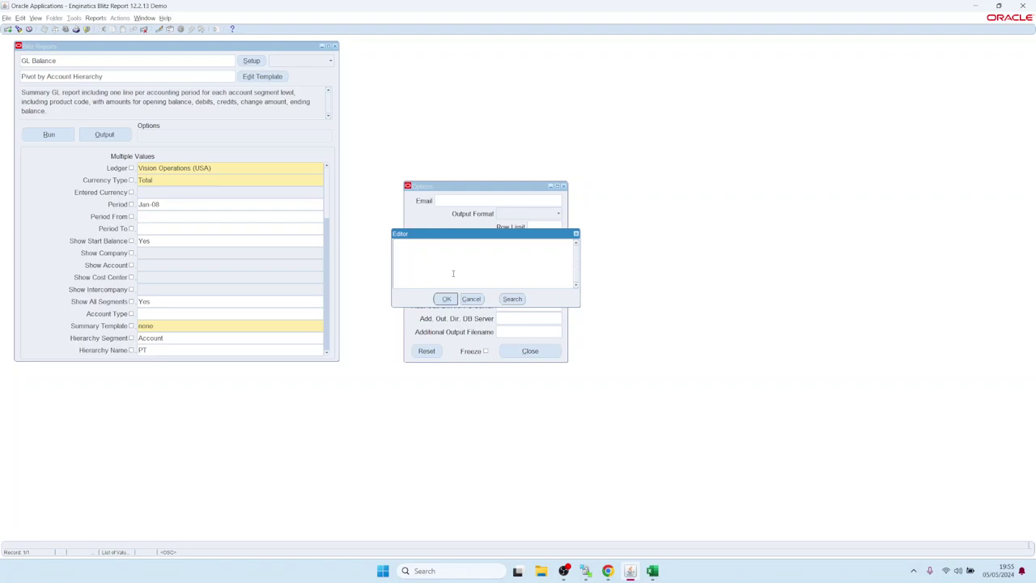
{"action": "left_click", "coordinate": [472, 299]}
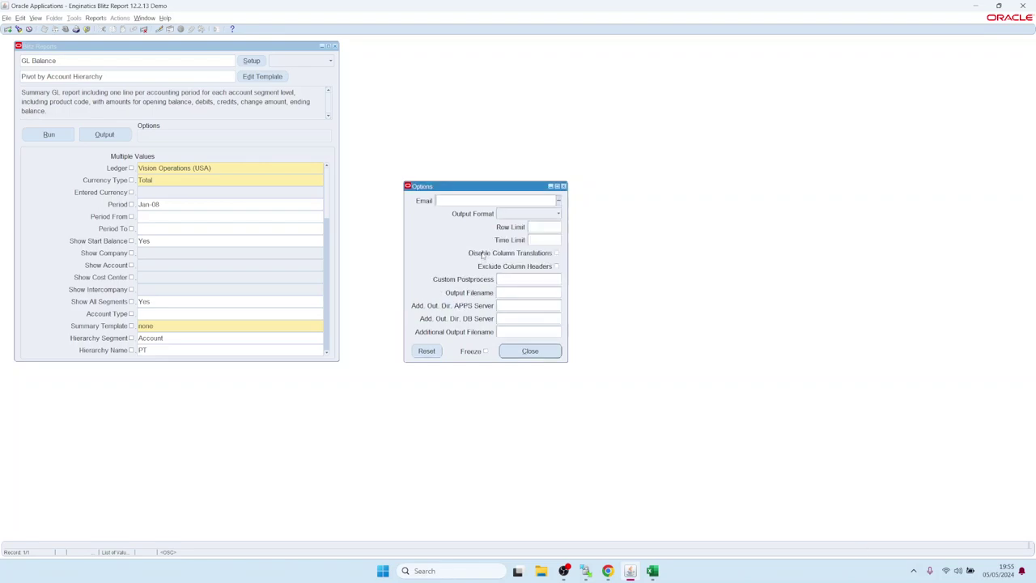
Step: Pick the recipient's e-mail address from the Email list, close Options, and run the report
{"action": "left_click", "coordinate": [476, 202]}
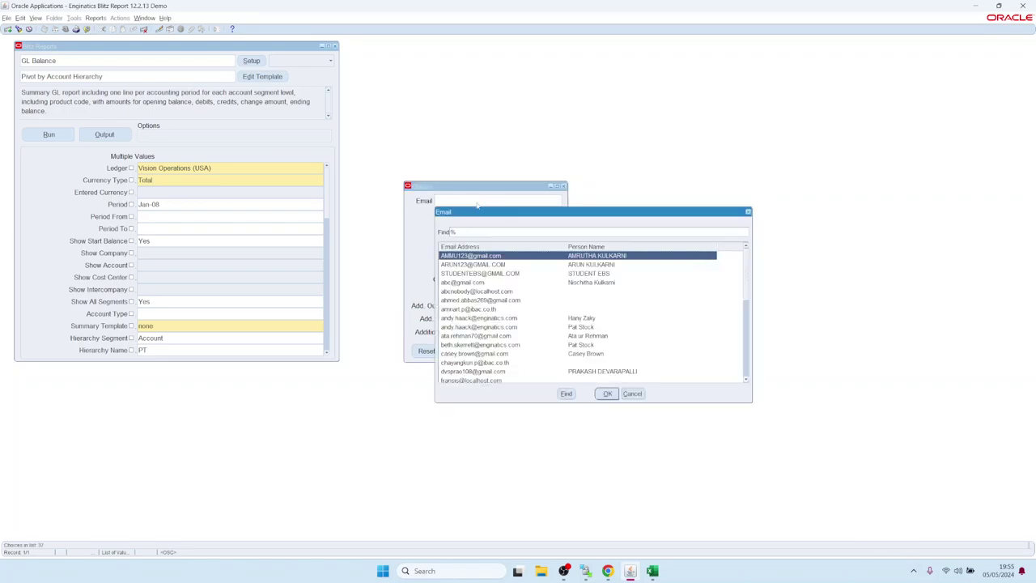
{"action": "key", "text": "Down"}
{"action": "key", "text": "Return"}
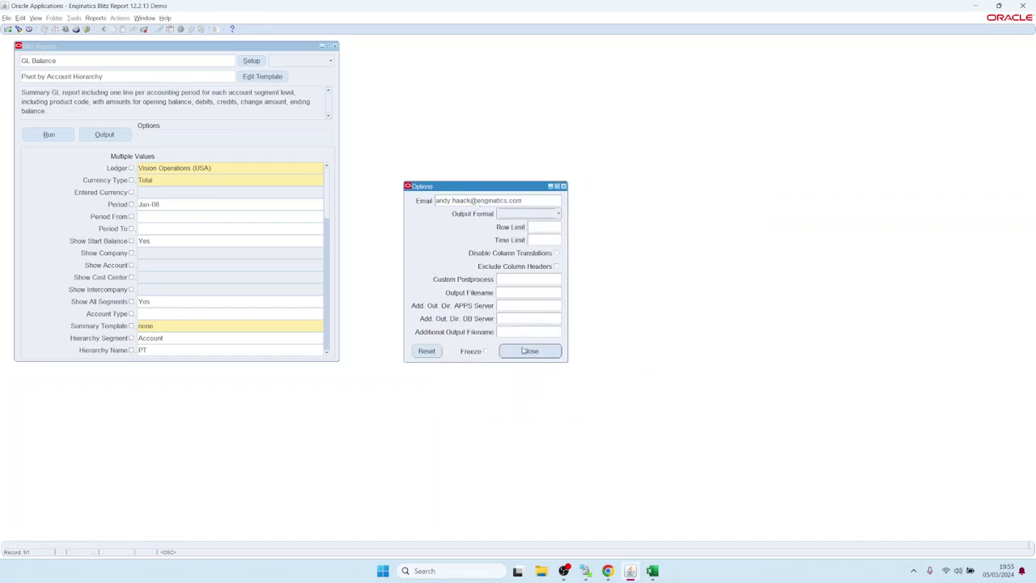
{"action": "left_click", "coordinate": [531, 351]}
{"action": "left_click", "coordinate": [57, 137]}
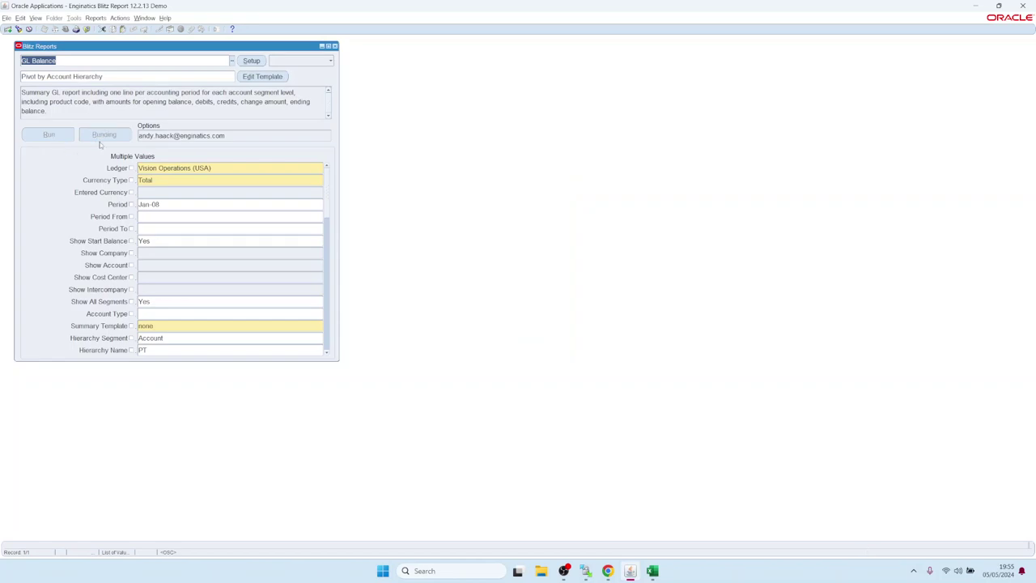
Step: Find the latest GL Balance request 17995529 under View > Requests and show its details
{"action": "left_click", "coordinate": [35, 17]}
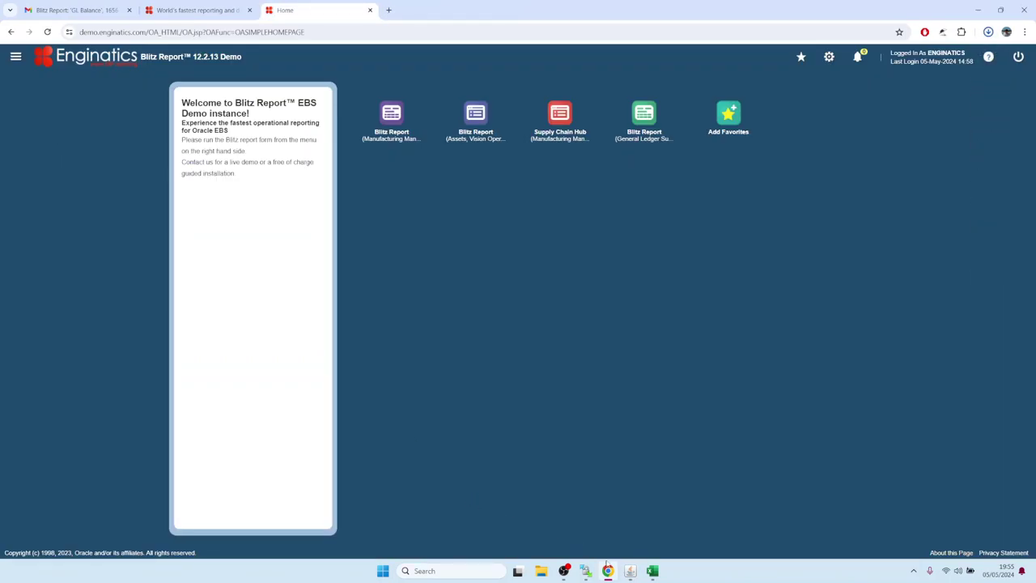
{"action": "left_click", "coordinate": [630, 571]}
{"action": "left_click", "coordinate": [35, 18]}
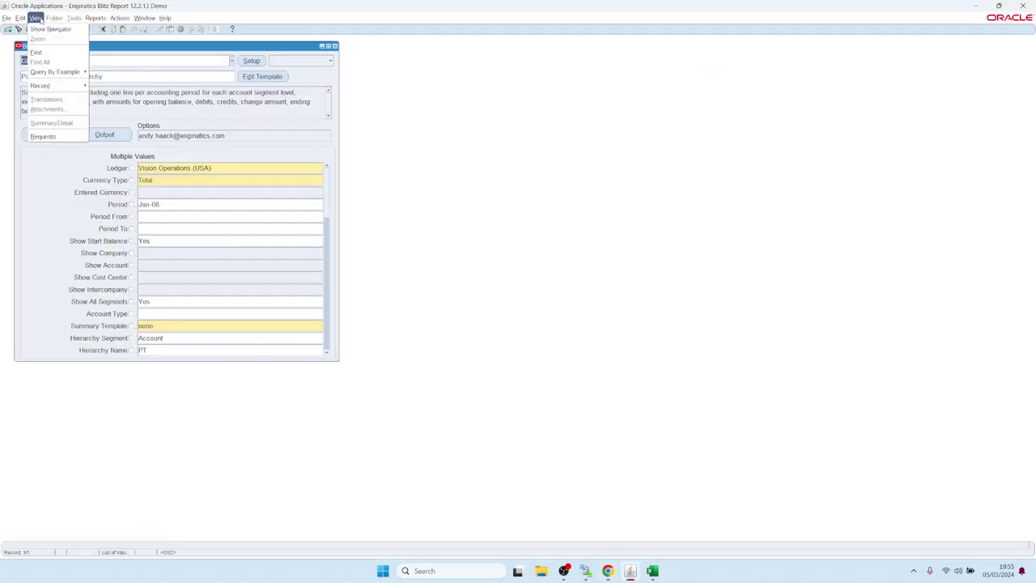
{"action": "left_click", "coordinate": [43, 136]}
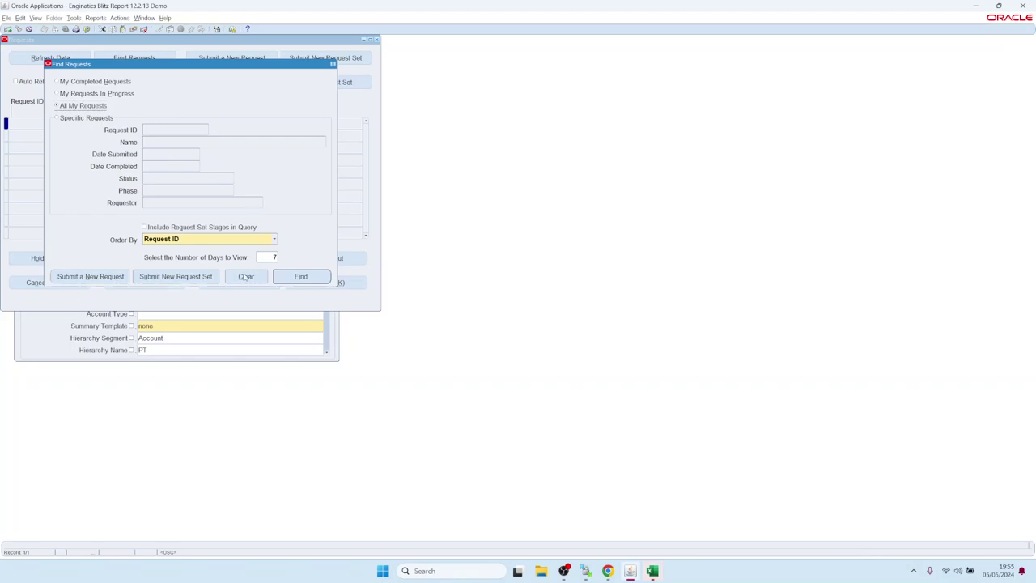
{"action": "left_click", "coordinate": [285, 276]}
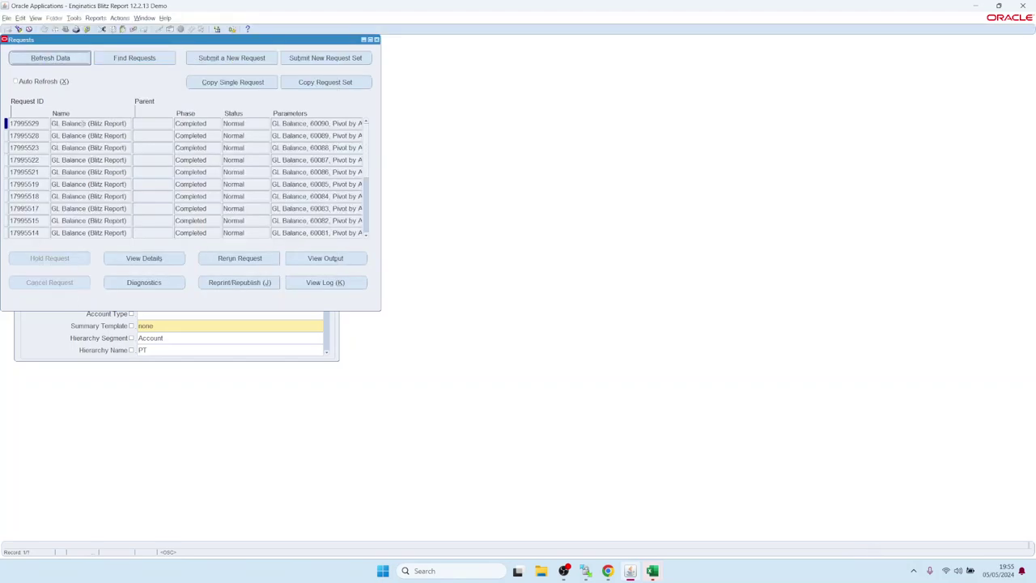
{"action": "left_click", "coordinate": [83, 123]}
{"action": "left_click", "coordinate": [142, 259]}
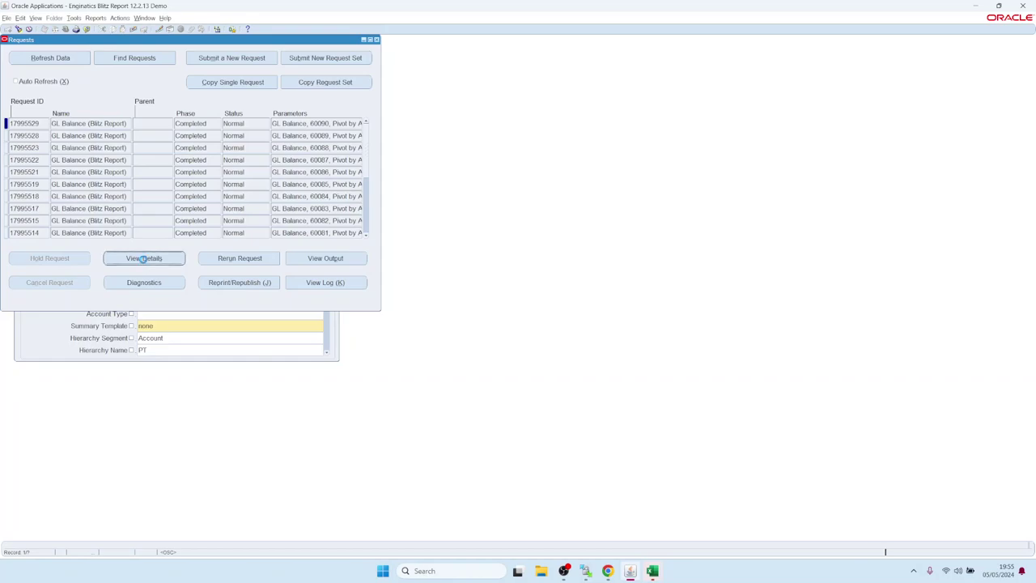
Step: Review request 17995529's Email delivery subject, highlighting its &REPORT_NAME and &ROW_COUNT placeholders
{"action": "left_click", "coordinate": [689, 375]}
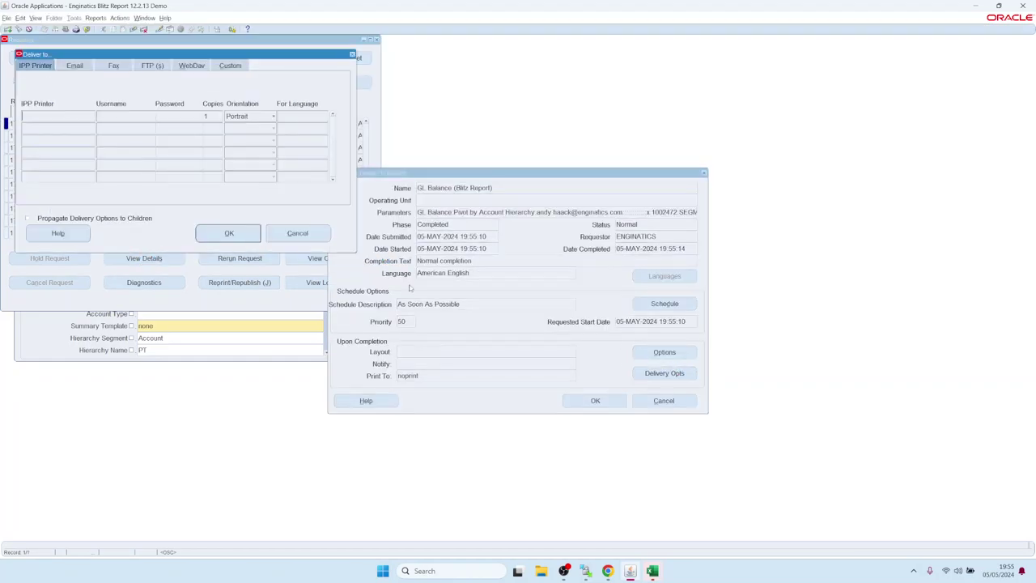
{"action": "left_click", "coordinate": [75, 66]}
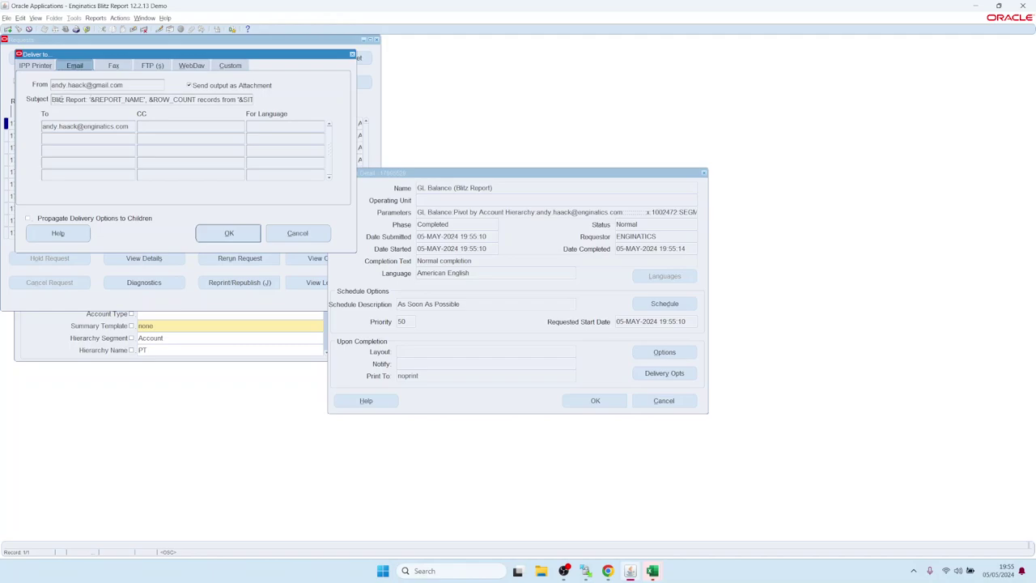
{"action": "left_click_drag", "start_coordinate": [52, 99], "coordinate": [284, 103]}
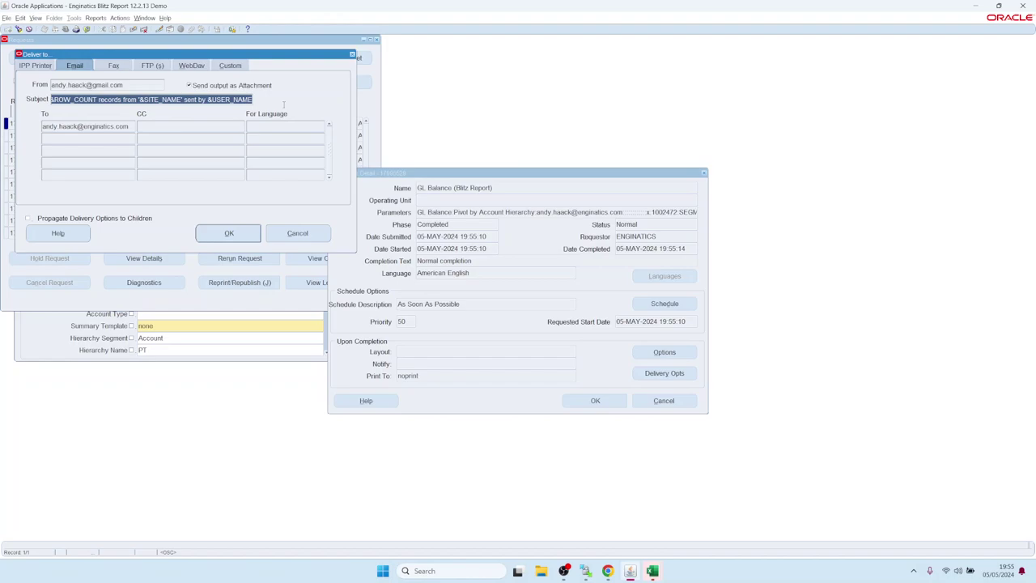
{"action": "key", "text": "Home"}
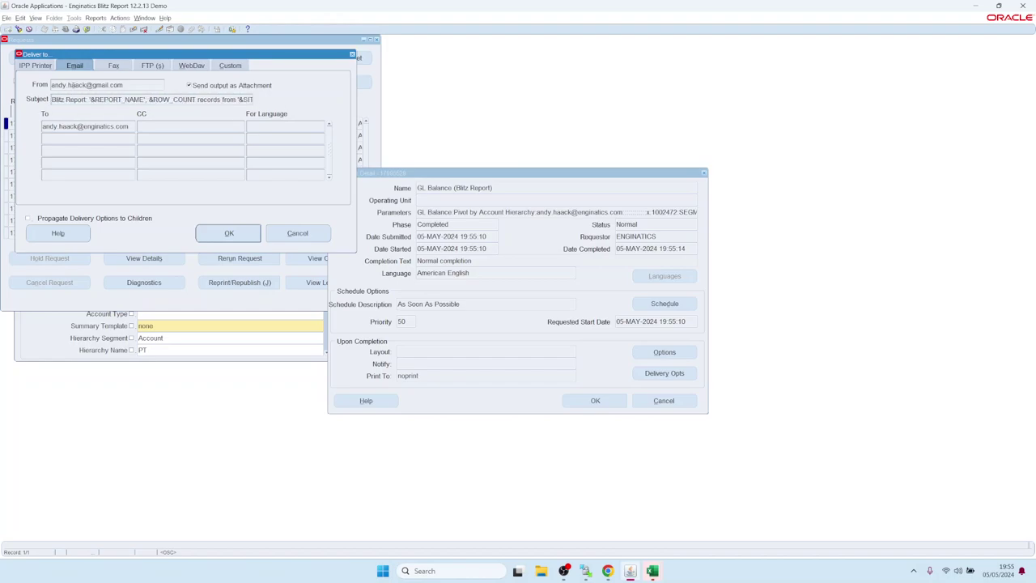
{"action": "left_click_drag", "start_coordinate": [90, 99], "coordinate": [195, 99]}
{"action": "left_click_drag", "start_coordinate": [149, 99], "coordinate": [273, 101]}
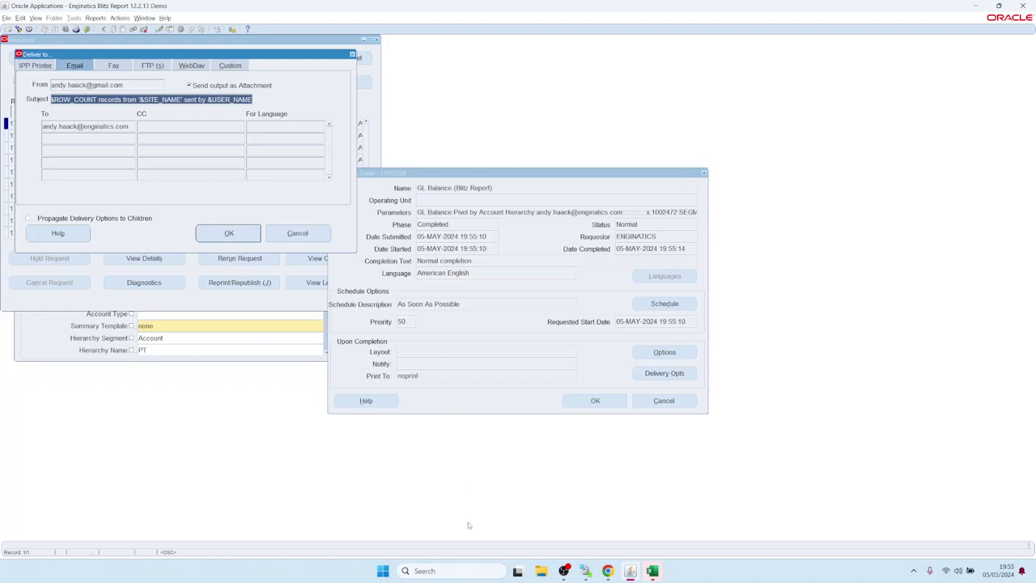
Step: In Gmail, review the delivered GL Balance e-mail whose subject reports 1656 records
{"action": "left_click", "coordinate": [607, 571]}
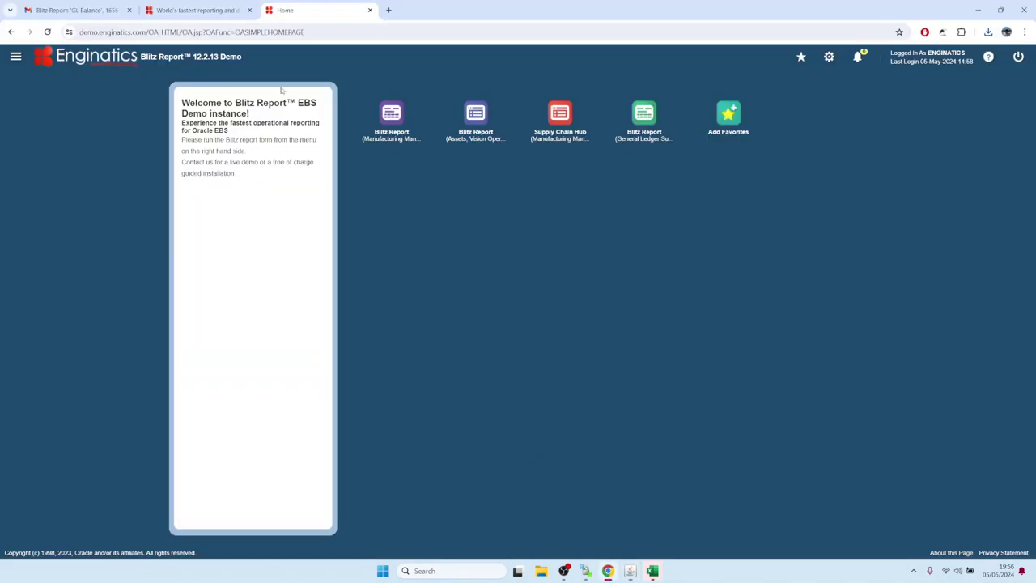
{"action": "left_click", "coordinate": [77, 11]}
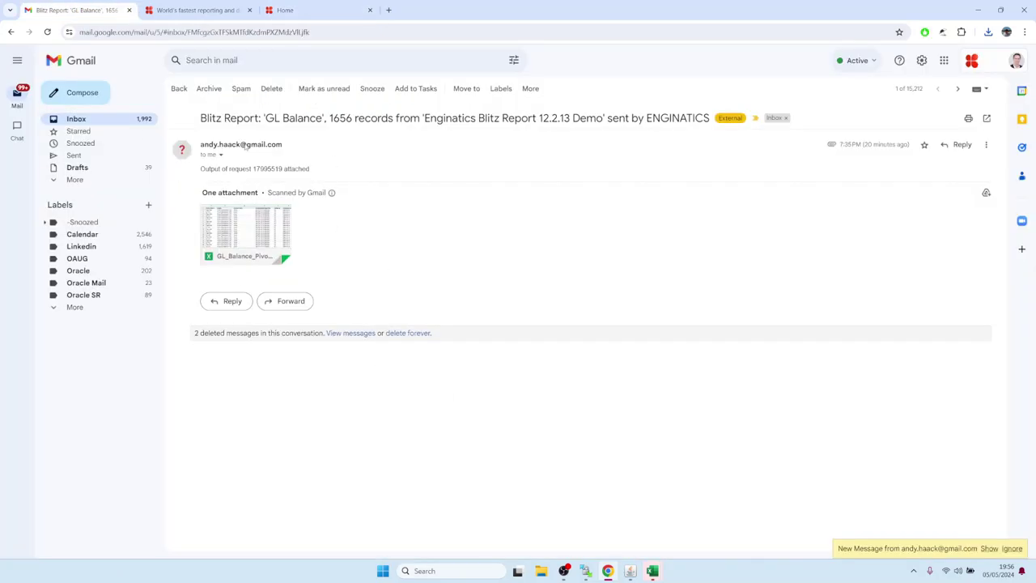
{"action": "left_click_drag", "start_coordinate": [201, 121], "coordinate": [718, 116]}
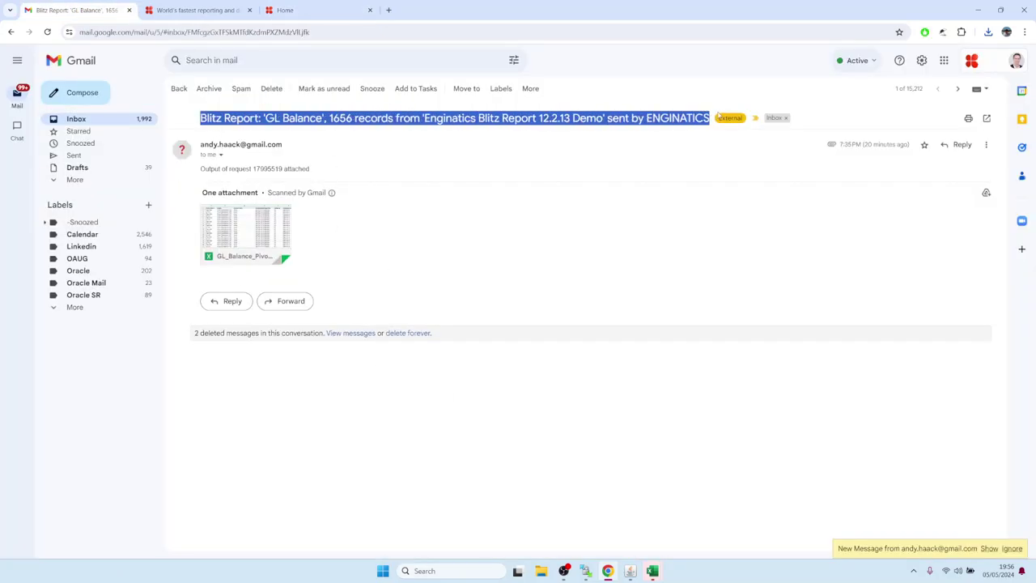
{"action": "left_click", "coordinate": [346, 131]}
{"action": "left_click_drag", "start_coordinate": [263, 119], "coordinate": [355, 118]}
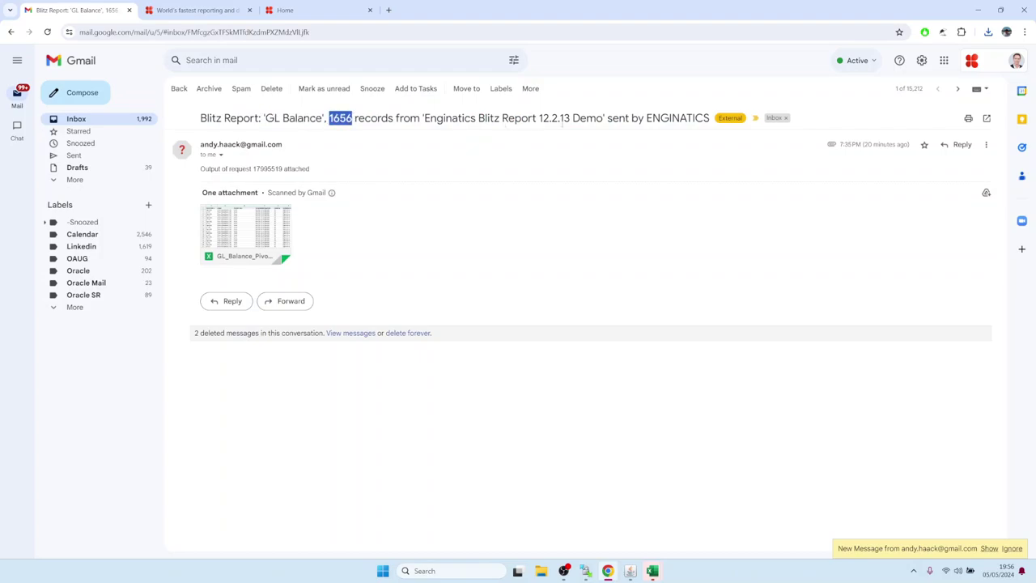
{"action": "left_click", "coordinate": [385, 222]}
{"action": "mouse_move", "coordinate": [251, 233]}
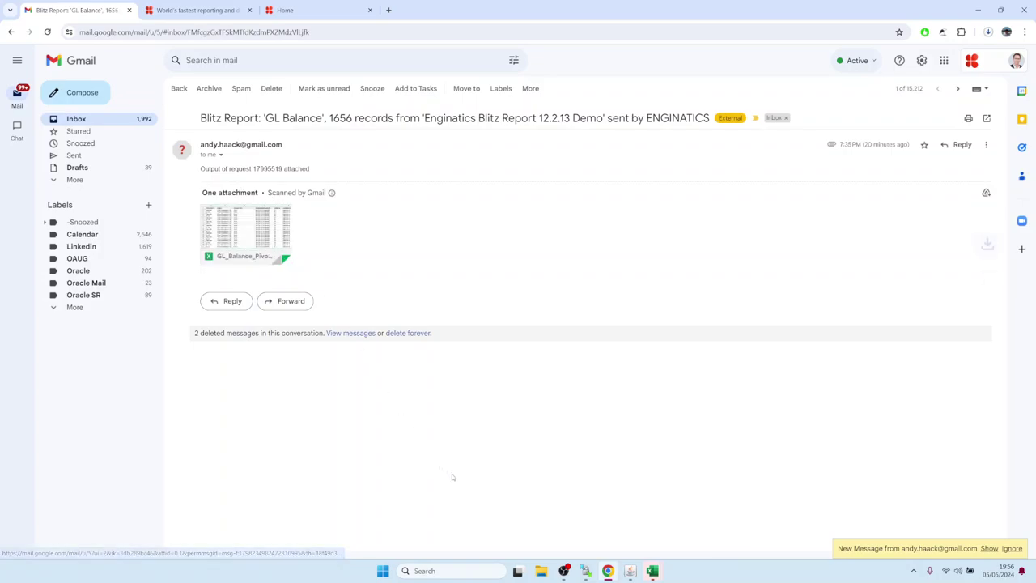
Step: Open the GL_Balance Excel attachment, then close the Deliver to, Request Detail and Requests windows
{"action": "left_click", "coordinate": [652, 570]}
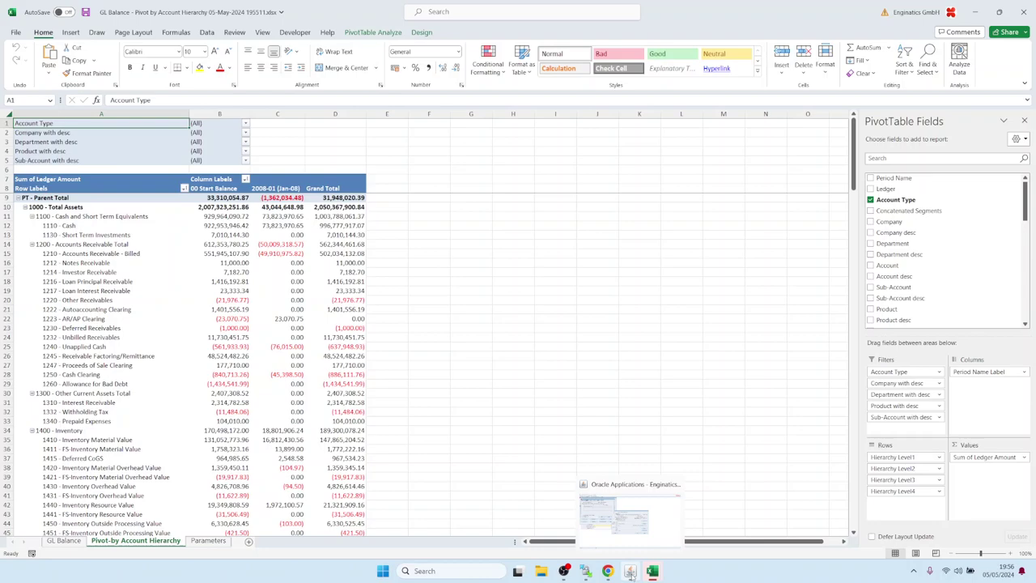
{"action": "left_click", "coordinate": [630, 572]}
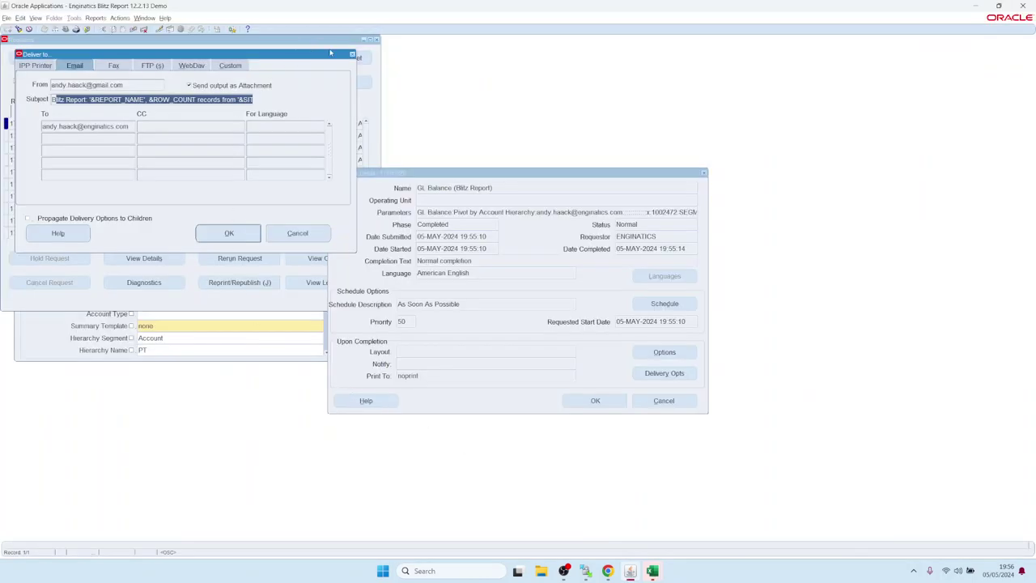
{"action": "left_click", "coordinate": [351, 53]}
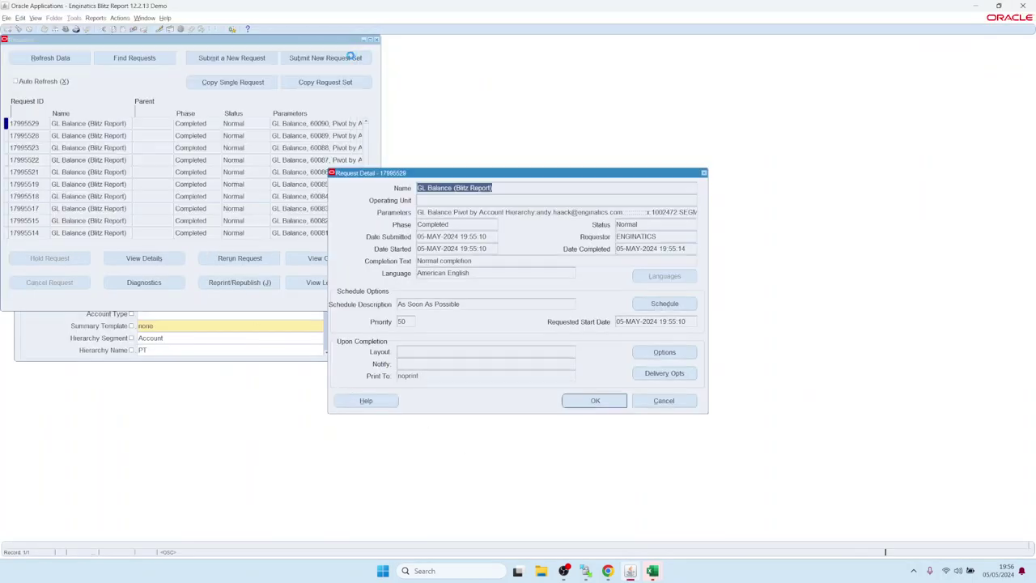
{"action": "left_click", "coordinate": [662, 400]}
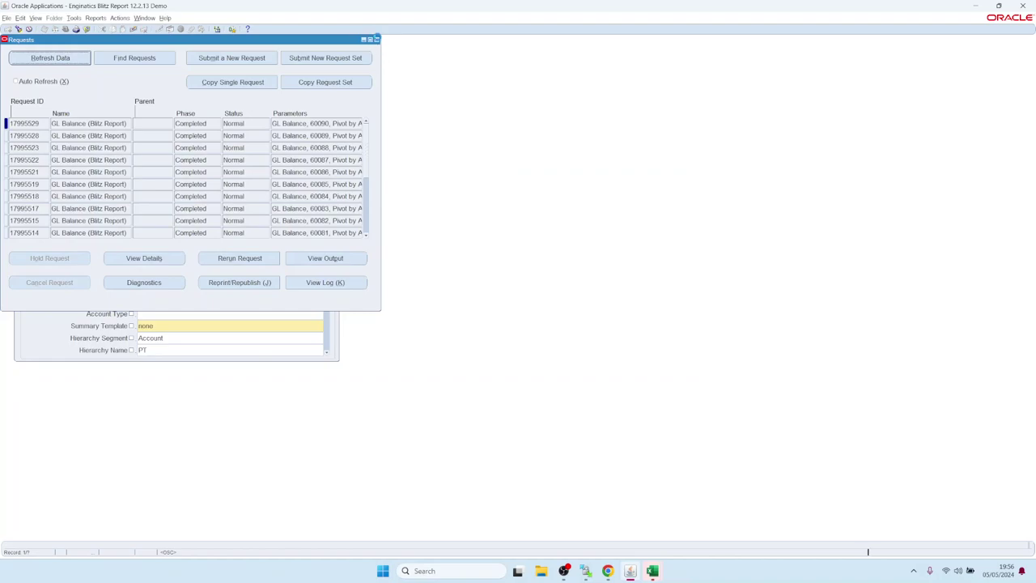
{"action": "left_click", "coordinate": [376, 39]}
Step: Clear the Email recipient in the GL Balance Options, leaving Output Format unchosen
{"action": "left_click", "coordinate": [231, 136]}
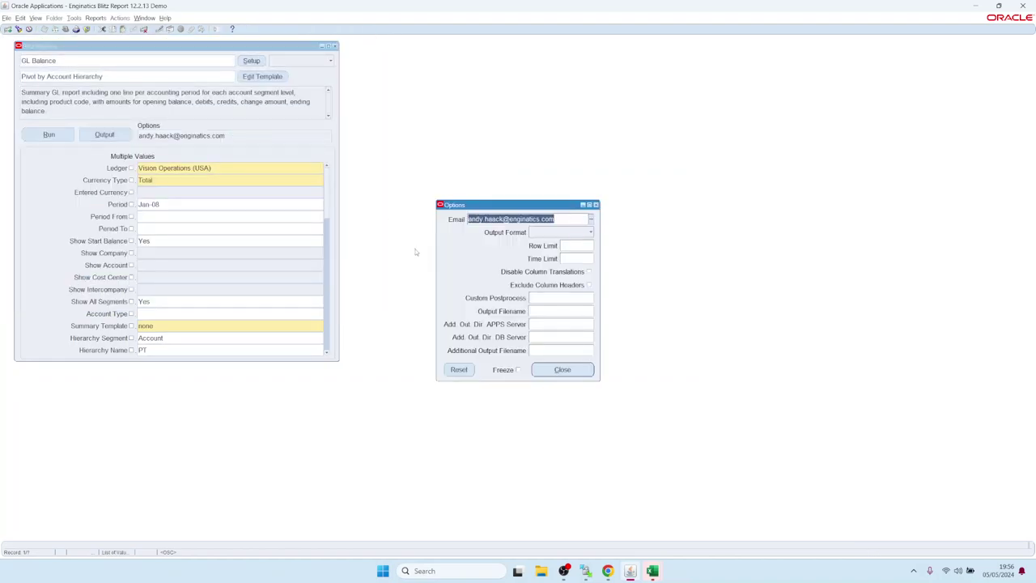
{"action": "key", "text": "Delete"}
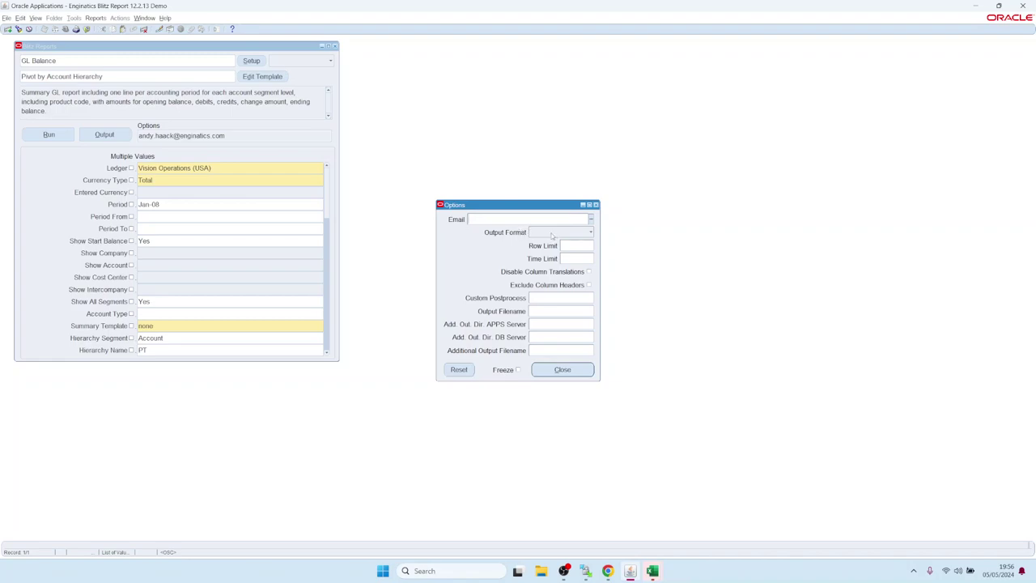
{"action": "left_click", "coordinate": [555, 234]}
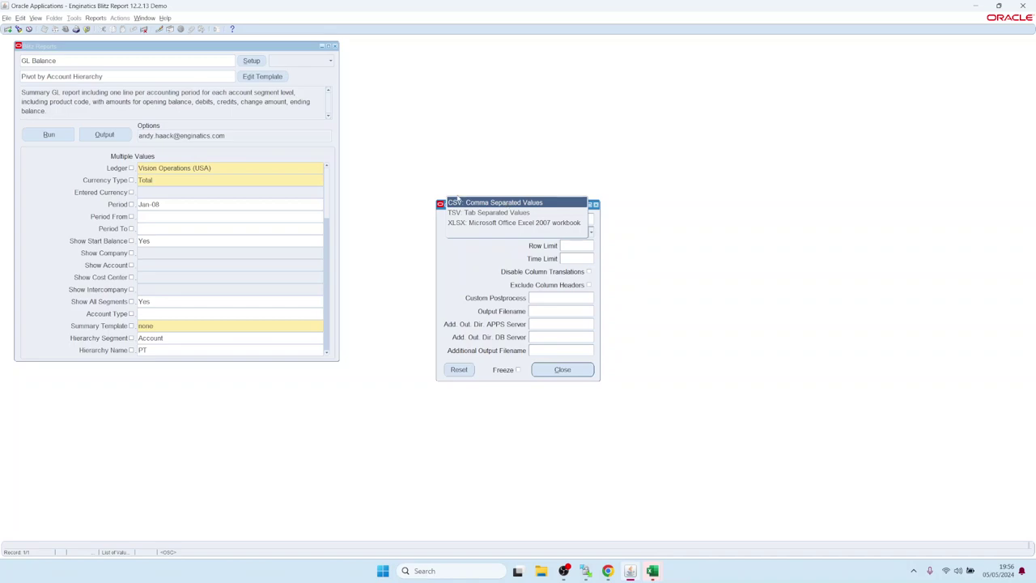
{"action": "left_click", "coordinate": [491, 268]}
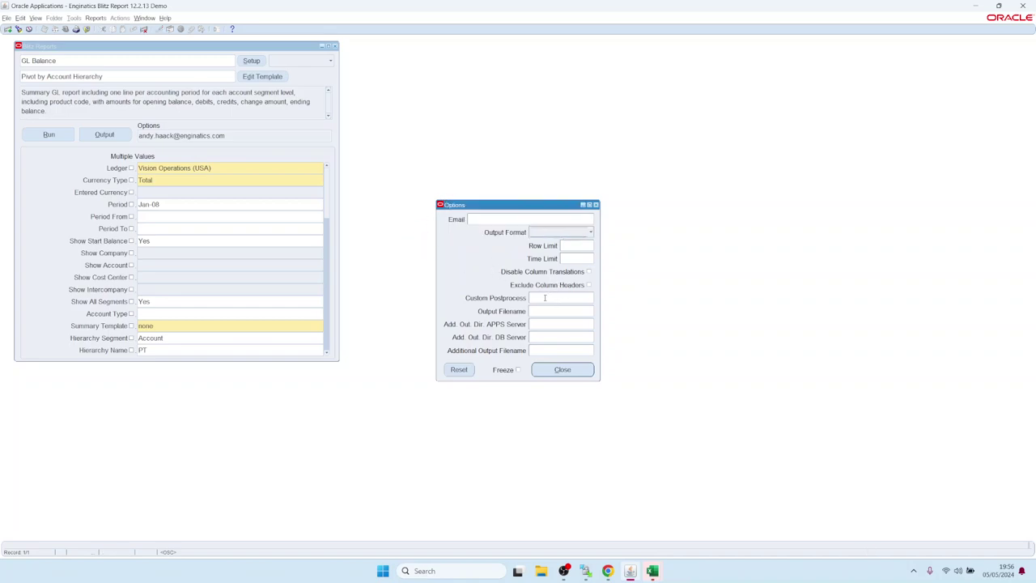
Step: Choose pdf.sh as the GL Balance report's Custom Postprocess from its list of values
{"action": "left_click", "coordinate": [558, 298]}
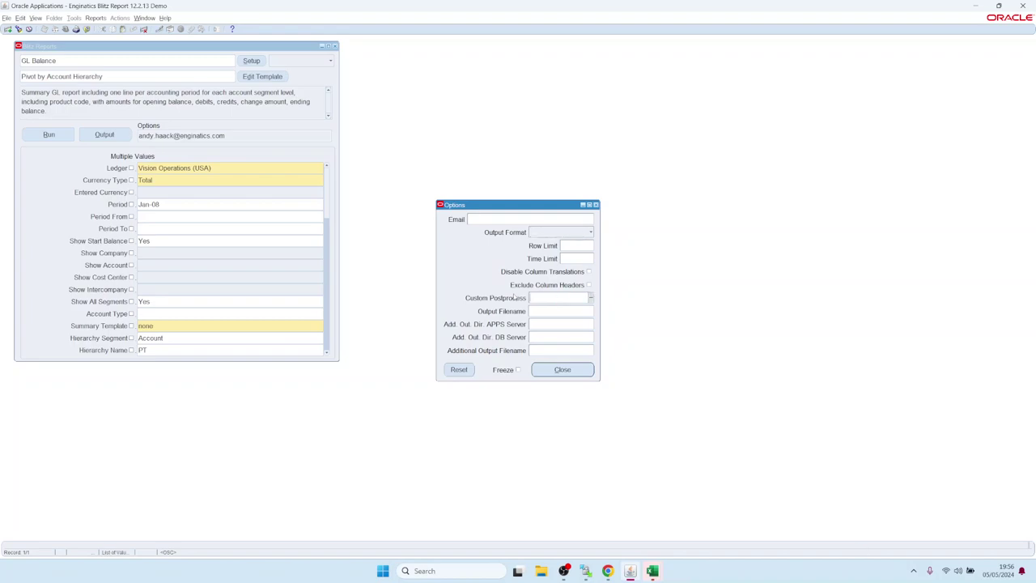
{"action": "left_click", "coordinate": [591, 298]}
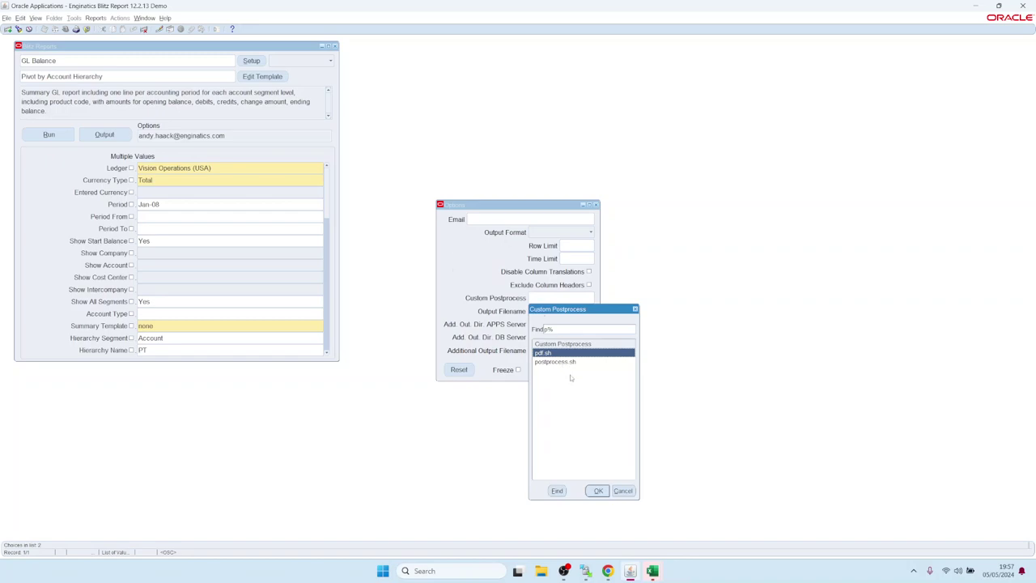
{"action": "left_click", "coordinate": [598, 491]}
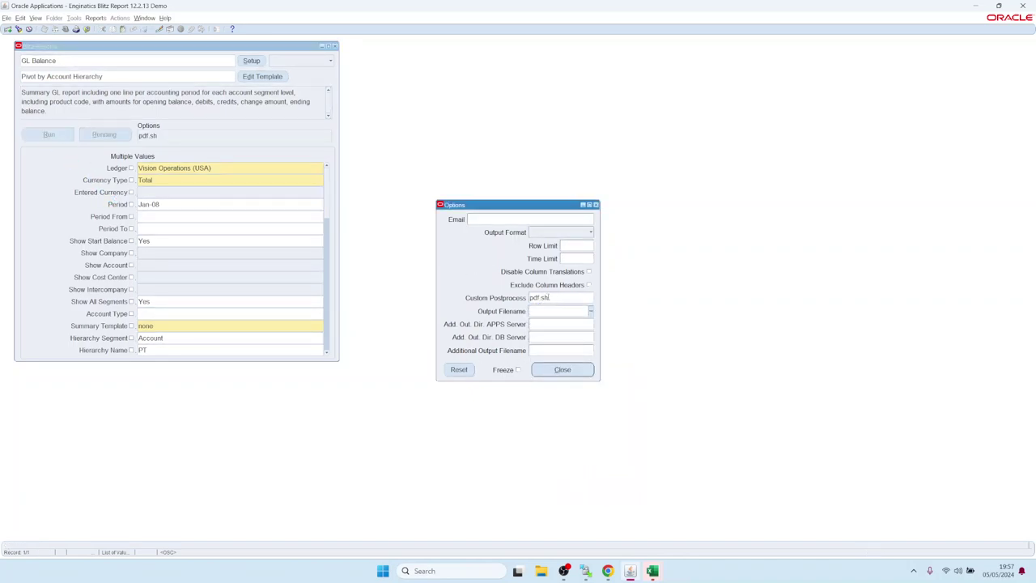
Step: Open the downloaded Blitz_Report GL Balance PDF in Acrobat, then return to Oracle Applications
{"action": "left_click", "coordinate": [554, 299]}
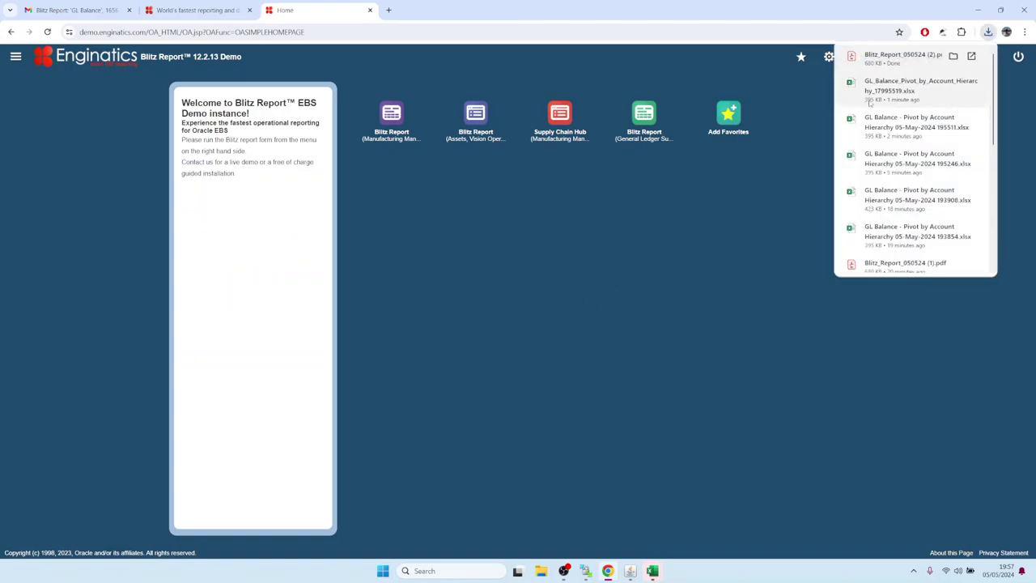
{"action": "left_click", "coordinate": [872, 65]}
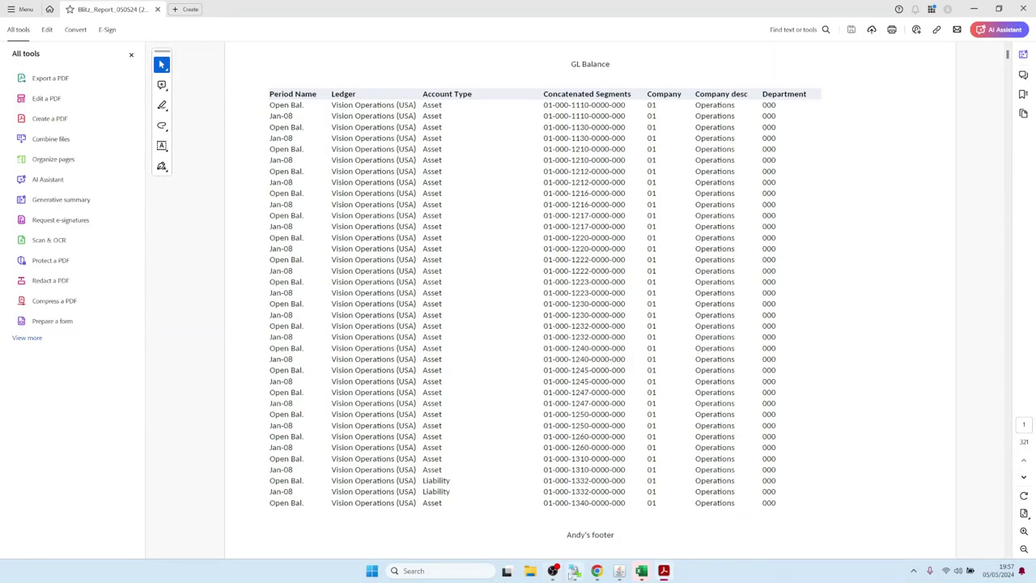
{"action": "left_click", "coordinate": [620, 571]}
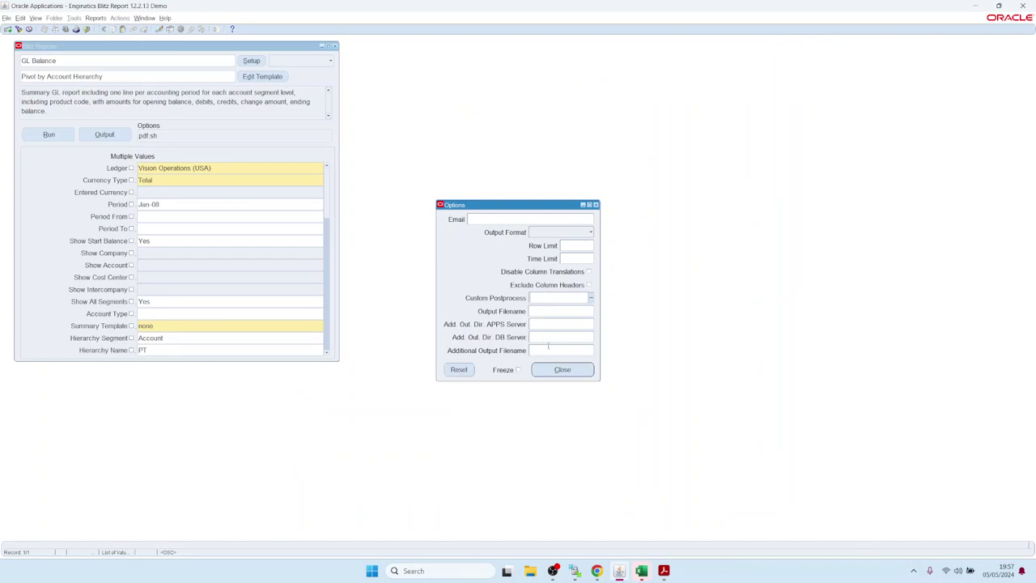
{"action": "left_click", "coordinate": [547, 338]}
{"action": "left_click", "coordinate": [551, 353]}
{"action": "left_click", "coordinate": [551, 323]}
{"action": "left_click", "coordinate": [557, 345]}
{"action": "left_click", "coordinate": [549, 327]}
{"action": "mouse_move", "coordinate": [550, 338]}
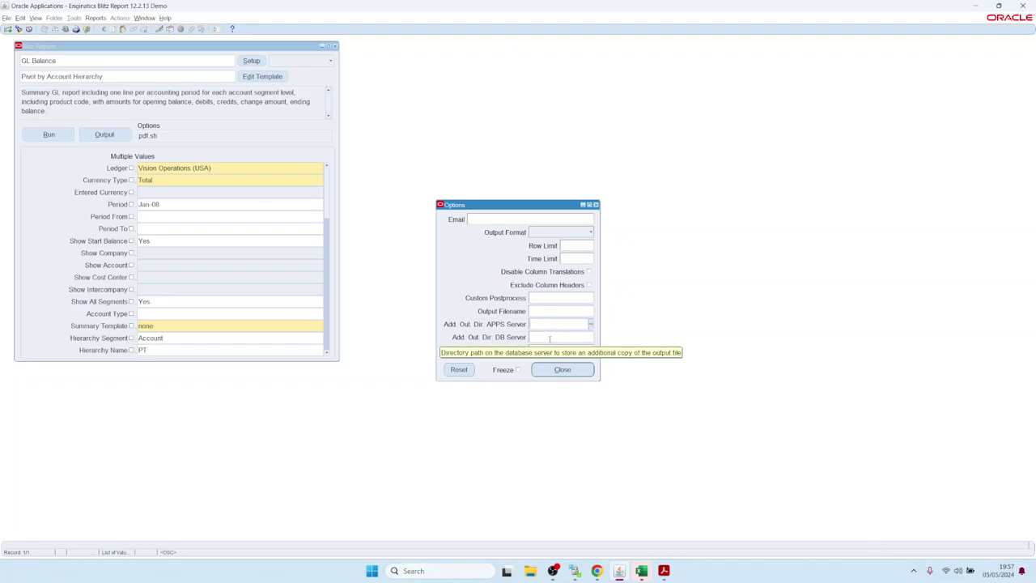
{"action": "left_click", "coordinate": [550, 338]}
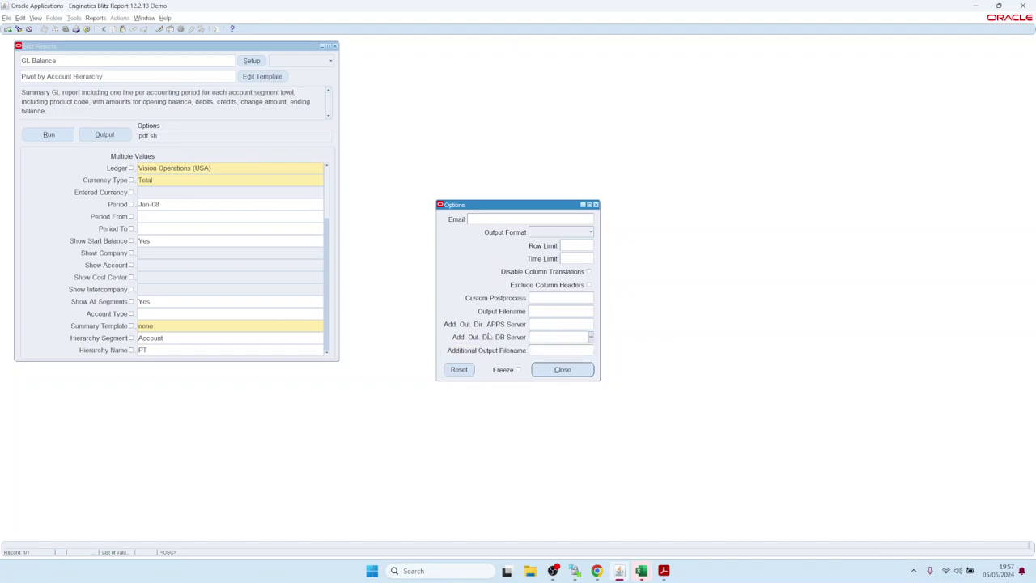
{"action": "mouse_move", "coordinate": [540, 355]}
{"action": "mouse_move", "coordinate": [539, 337]}
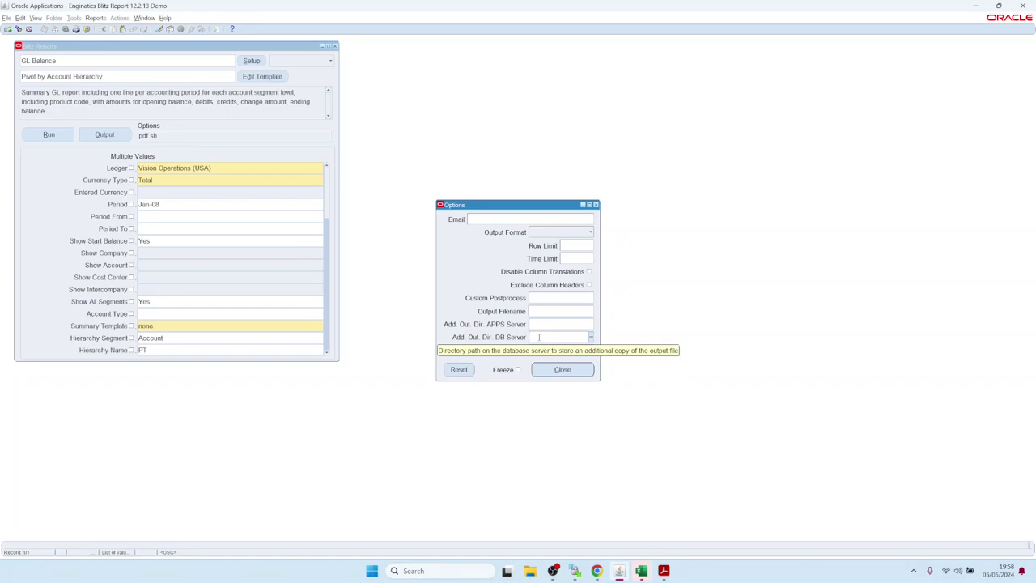
{"action": "left_click", "coordinate": [547, 337]}
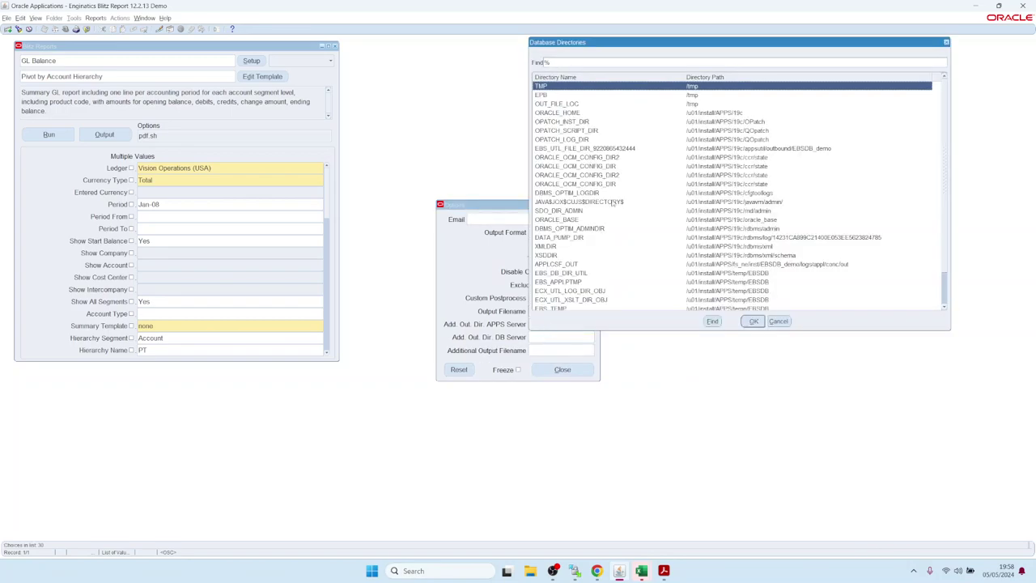
{"action": "left_click", "coordinate": [778, 322]}
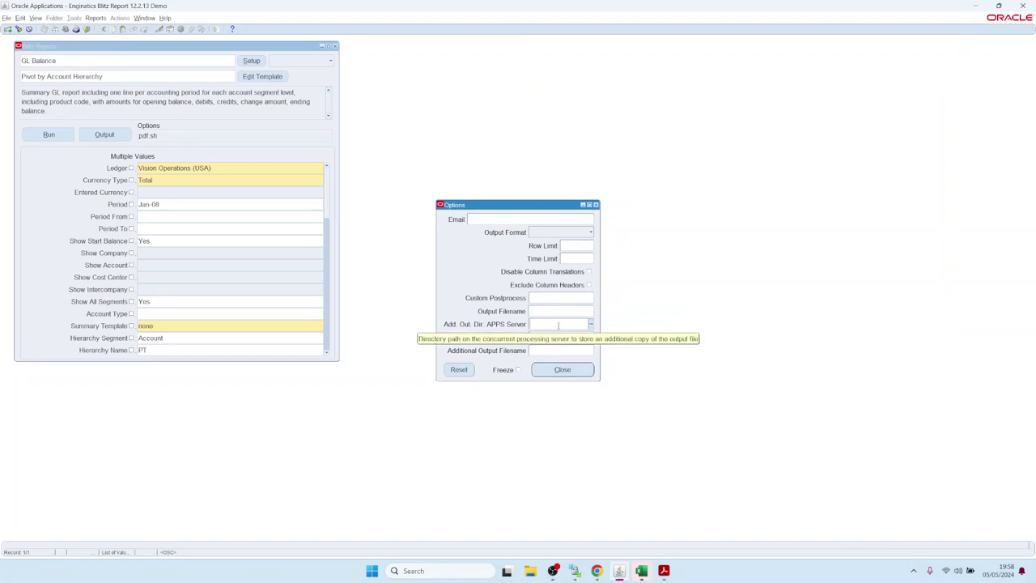
Step: Build the Add. Out. Dir. APPS Server path /tmp/<Ledger_>/<Period_> from Tokens, then close Options
{"action": "type", "text": "/"}
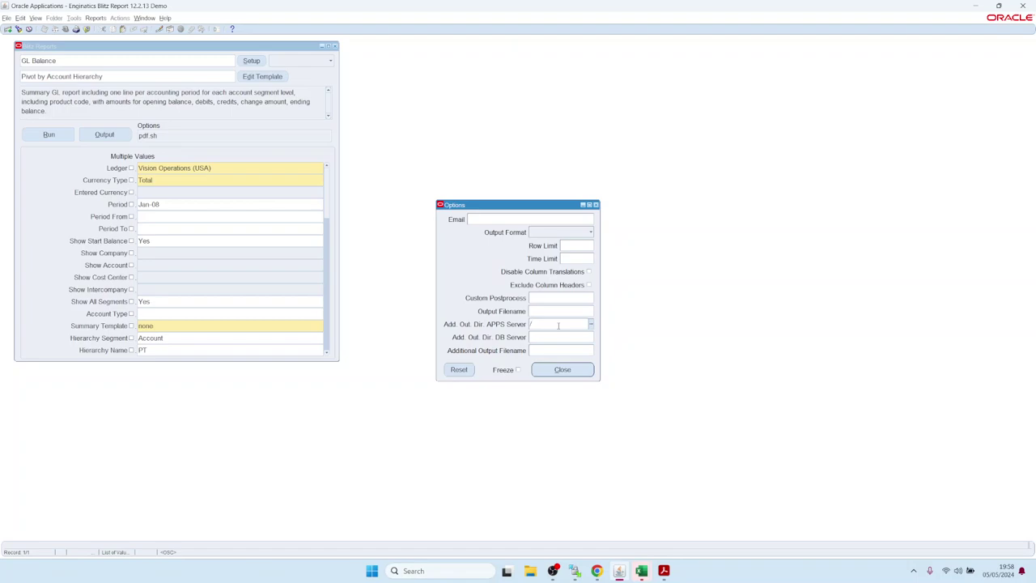
{"action": "type", "text": "tmp"}
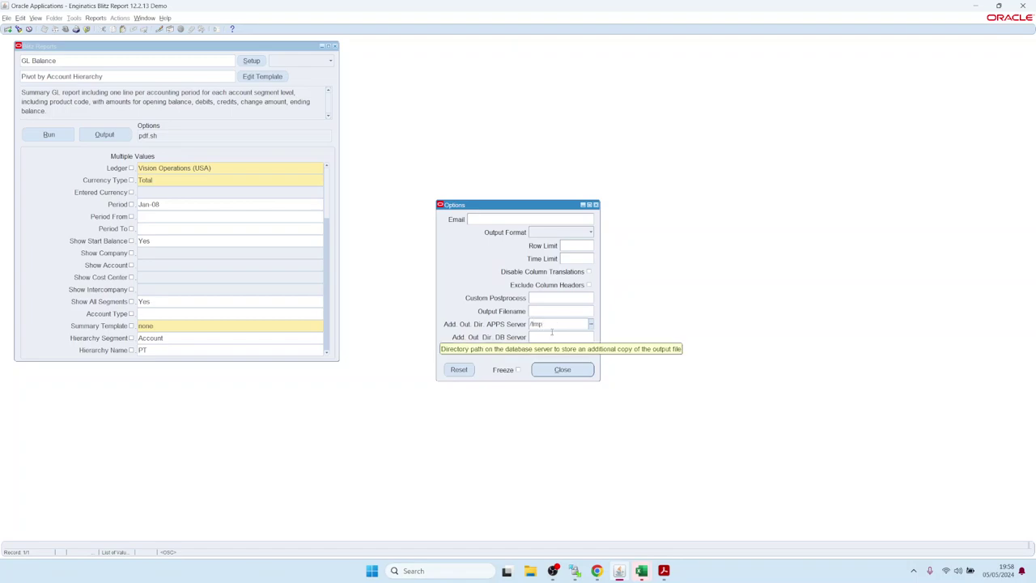
{"action": "type", "text": "/"}
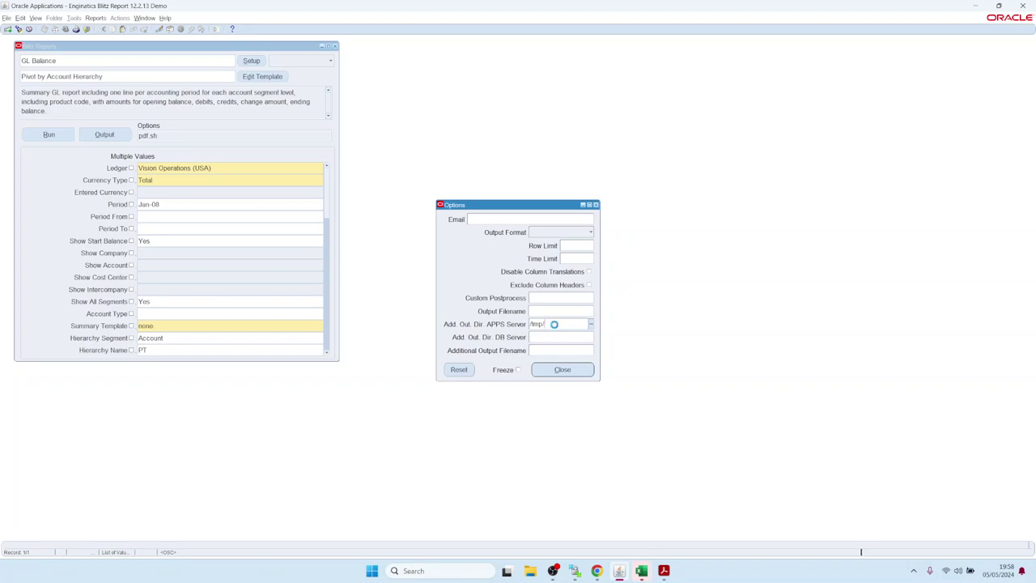
{"action": "key", "text": "ctrl+l"}
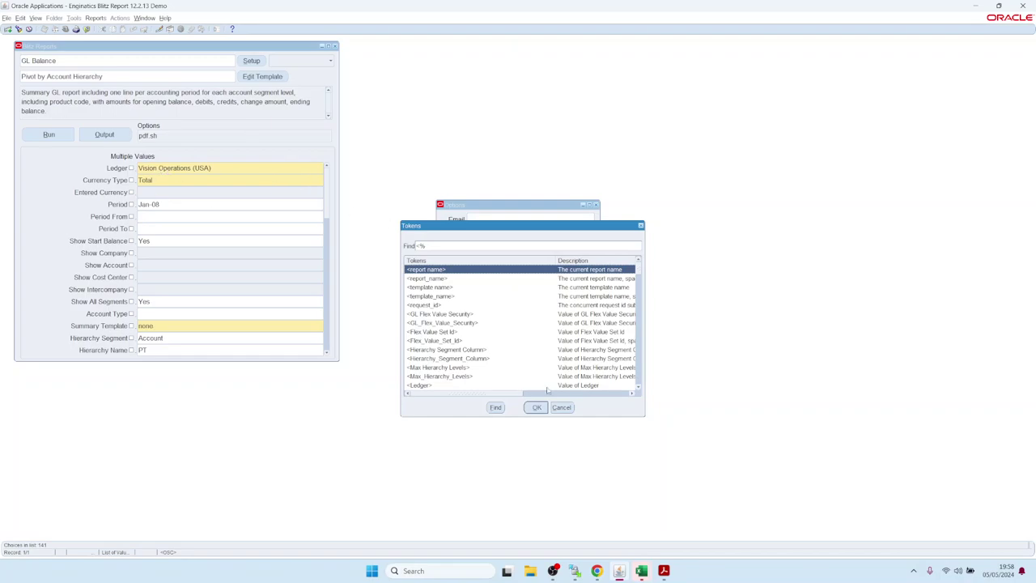
{"action": "scroll", "coordinate": [454, 362], "scroll_direction": "down", "scroll_amount": 4}
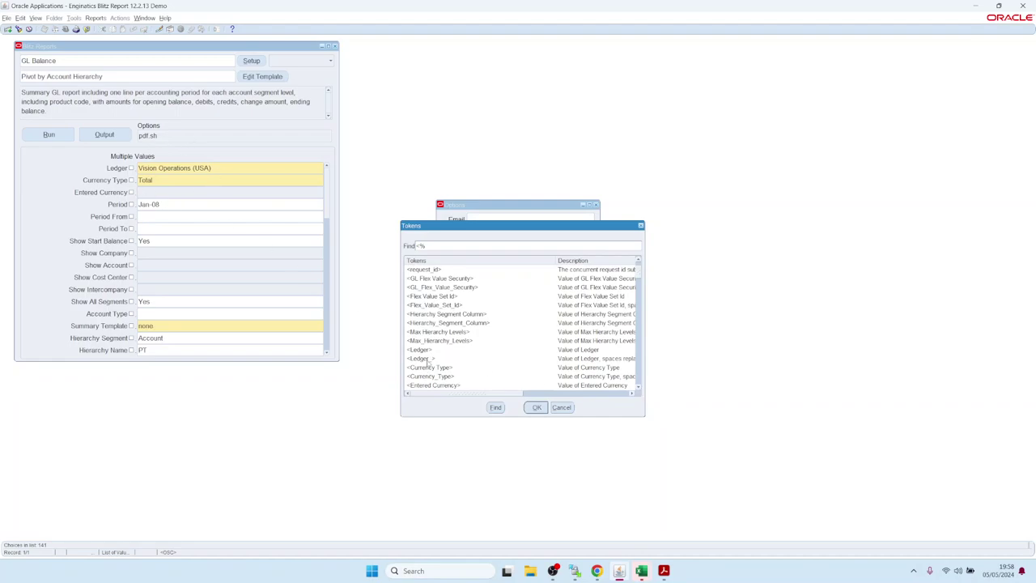
{"action": "double_click", "coordinate": [427, 358]}
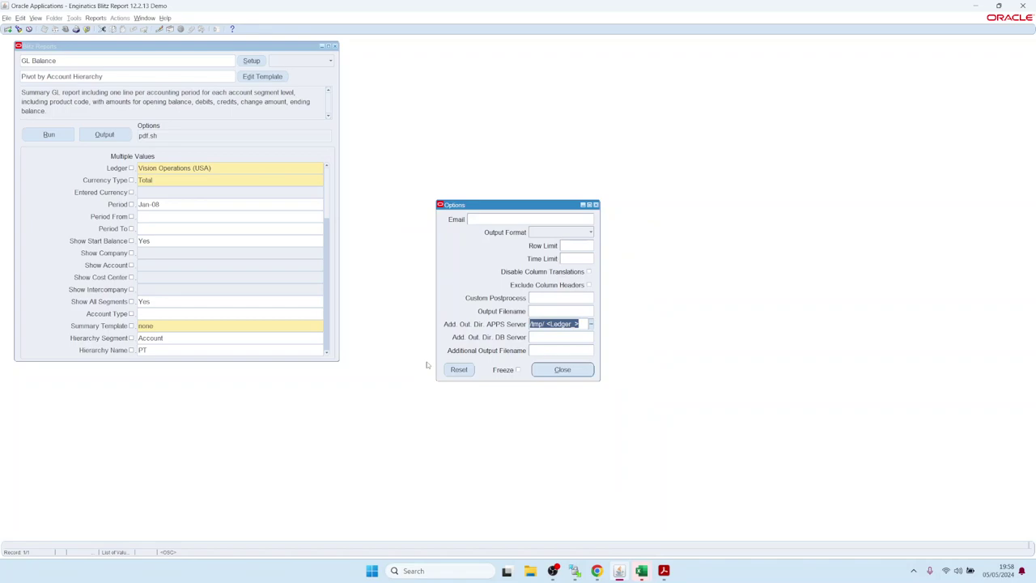
{"action": "key", "text": "End"}
{"action": "key", "text": "BackSpace"}
{"action": "key", "text": "ctrl+l"}
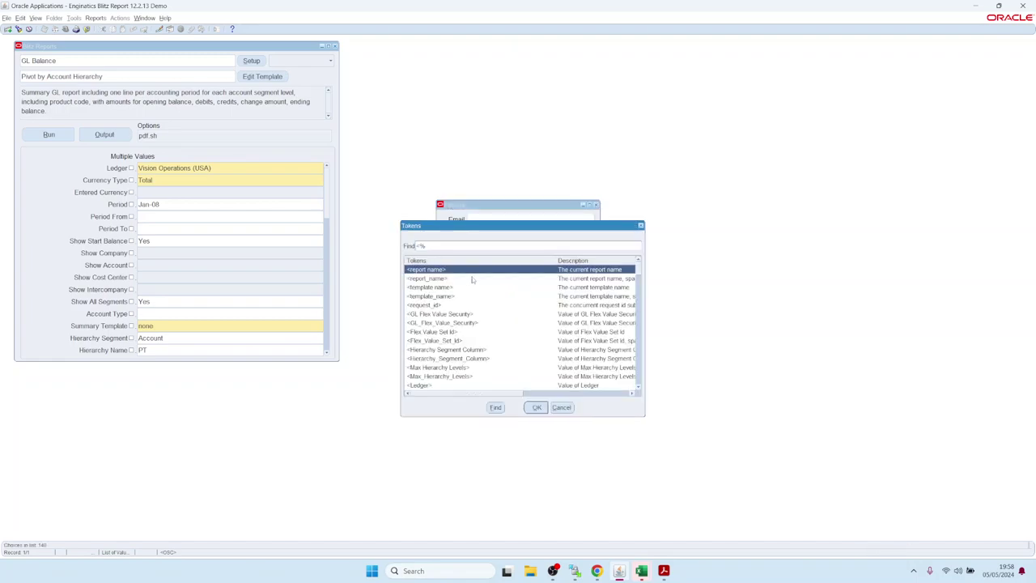
{"action": "scroll", "coordinate": [439, 332], "scroll_direction": "down", "scroll_amount": 2}
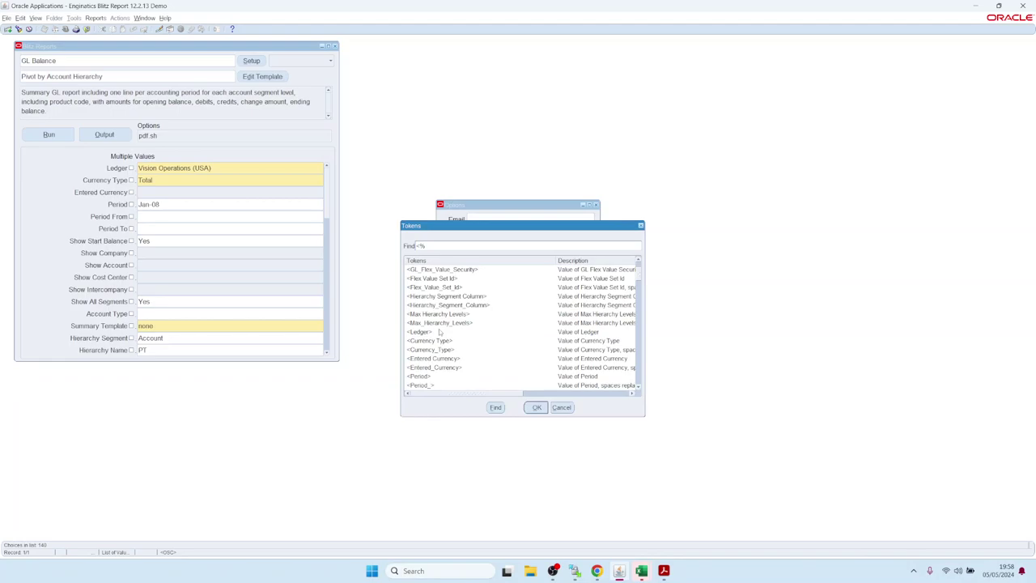
{"action": "double_click", "coordinate": [420, 388]}
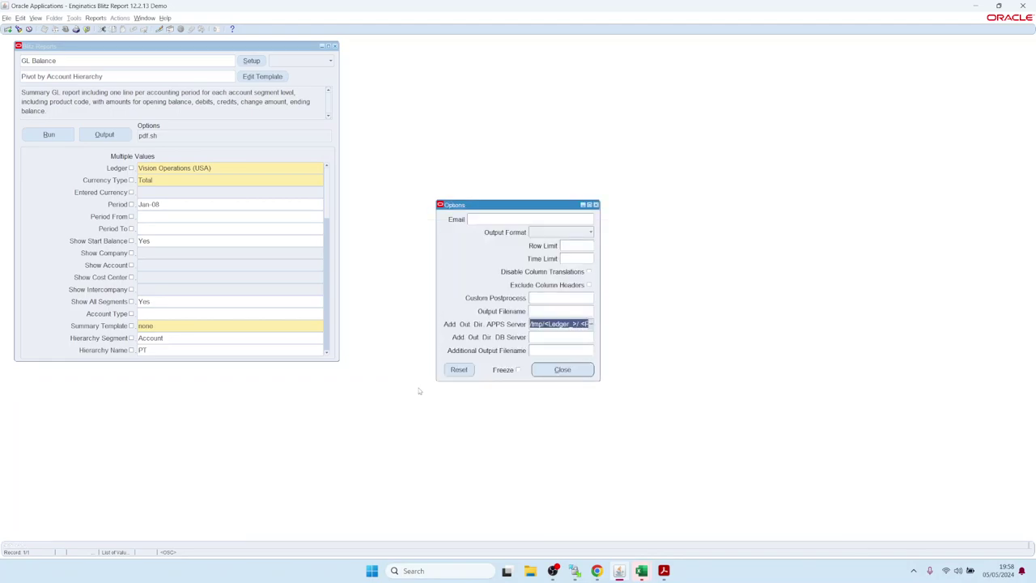
{"action": "key", "text": "End"}
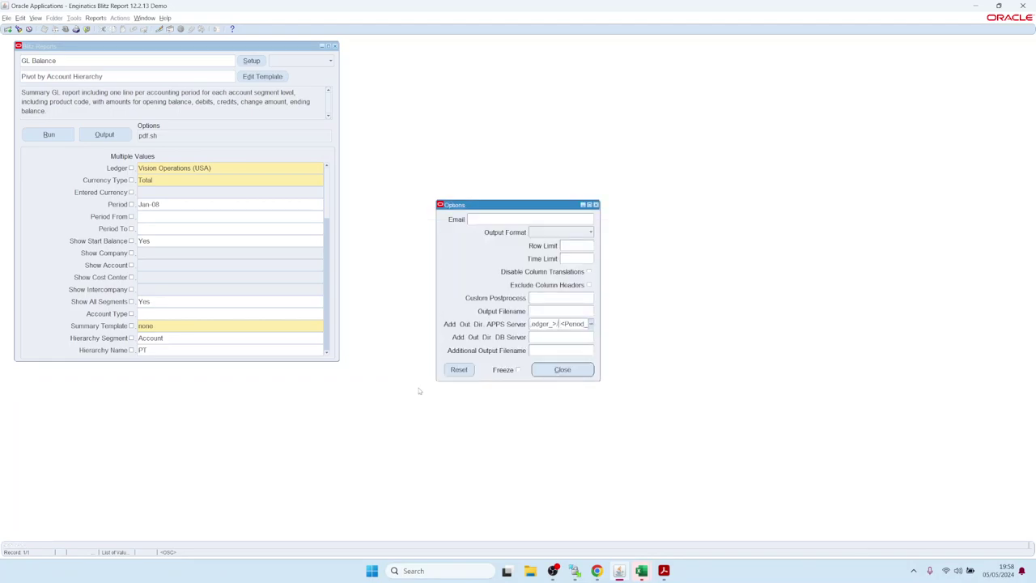
{"action": "left_click", "coordinate": [567, 370]}
Step: Run the GL Balance report for Jan-08, then switch the Period to Feb-08 and rerun it
{"action": "left_click", "coordinate": [45, 135]}
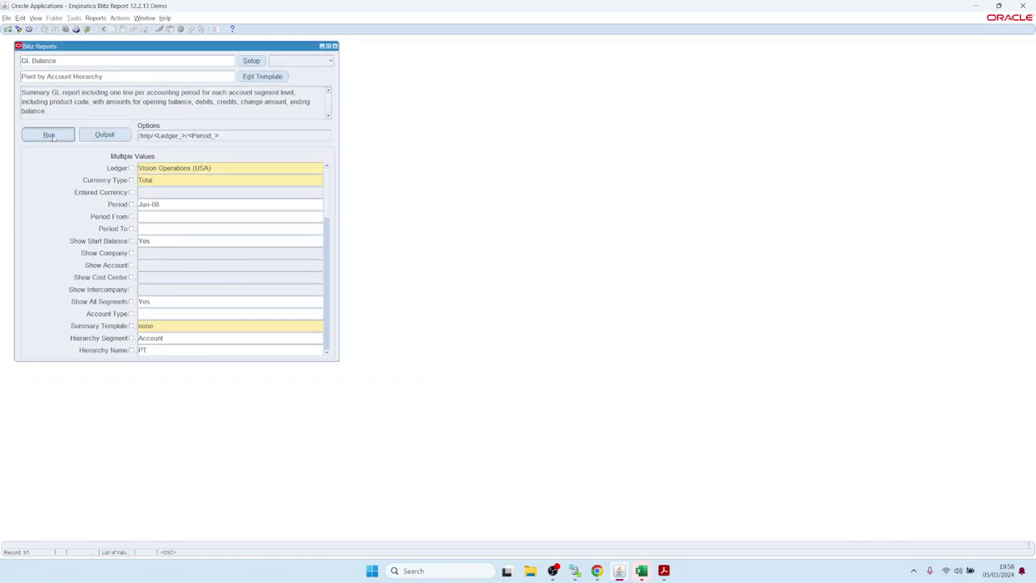
{"action": "left_click", "coordinate": [149, 205]}
{"action": "double_click", "coordinate": [149, 206]}
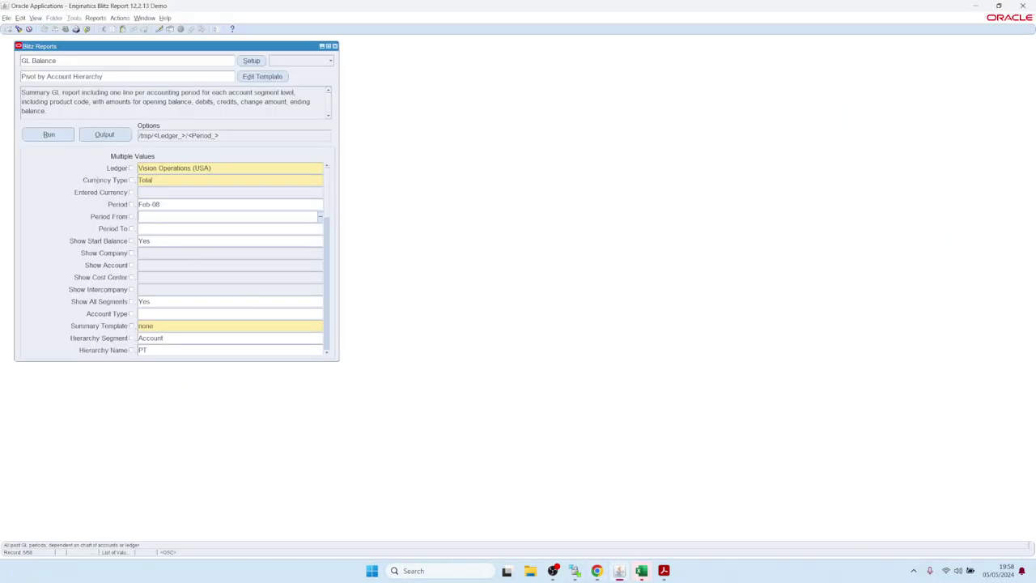
{"action": "left_click", "coordinate": [57, 136]}
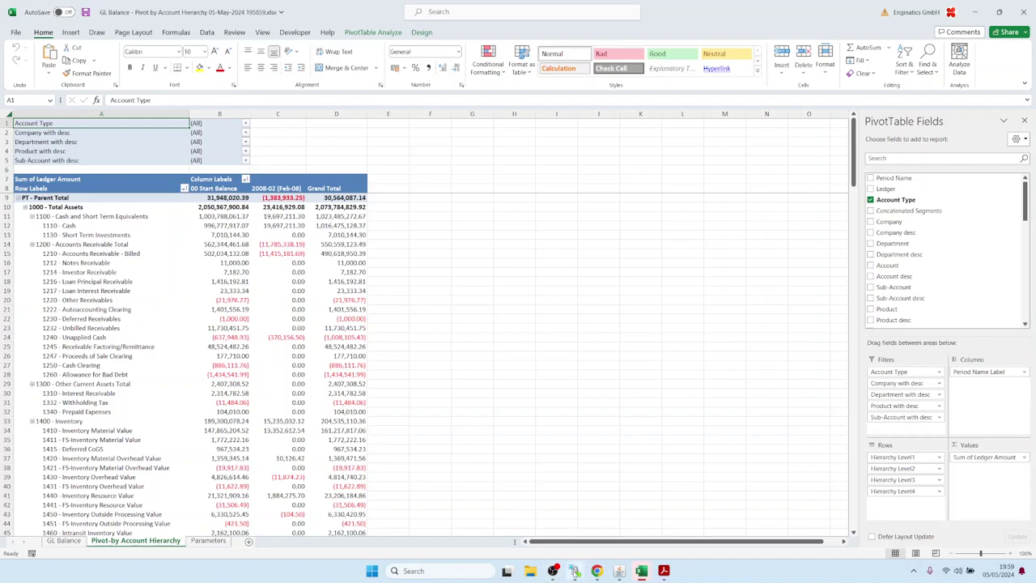
Step: In WinSCP, refresh /tmp and check Vision_Operations_(USA)/Feb-08 for the GL_Balance xlsx, then return to Oracle
{"action": "left_click", "coordinate": [575, 571]}
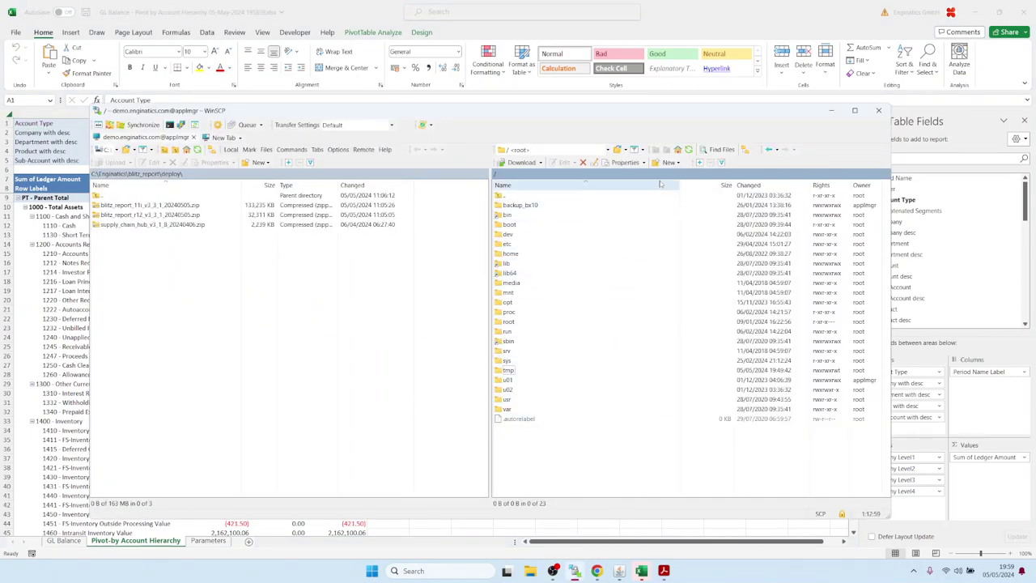
{"action": "double_click", "coordinate": [505, 372]}
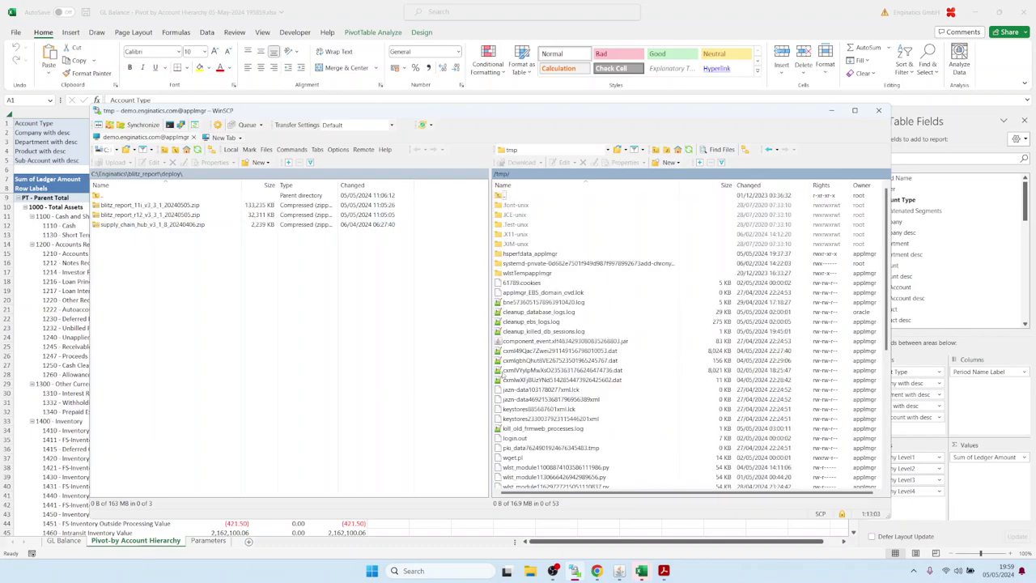
{"action": "left_click", "coordinate": [689, 149]}
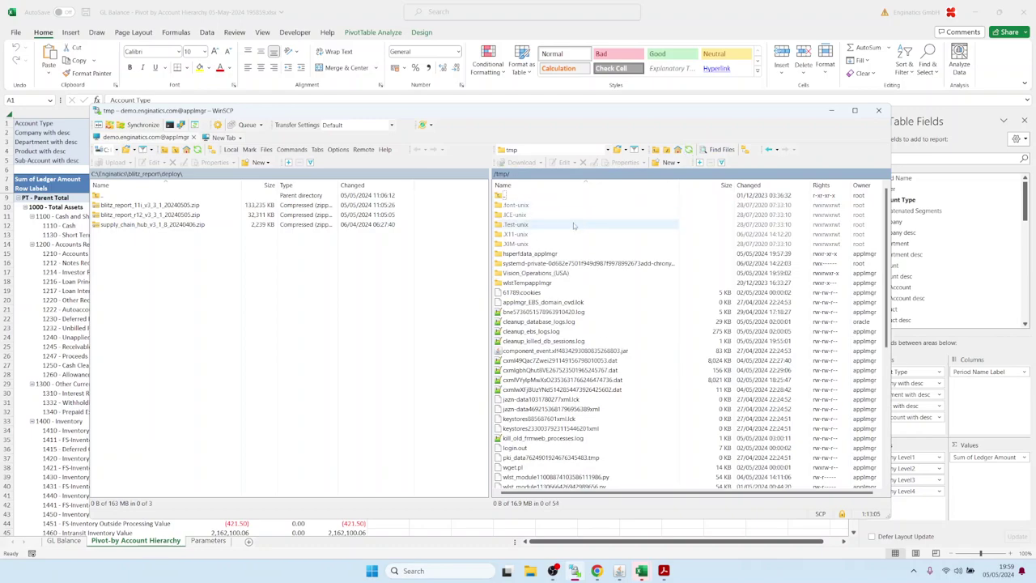
{"action": "left_click", "coordinate": [522, 276]}
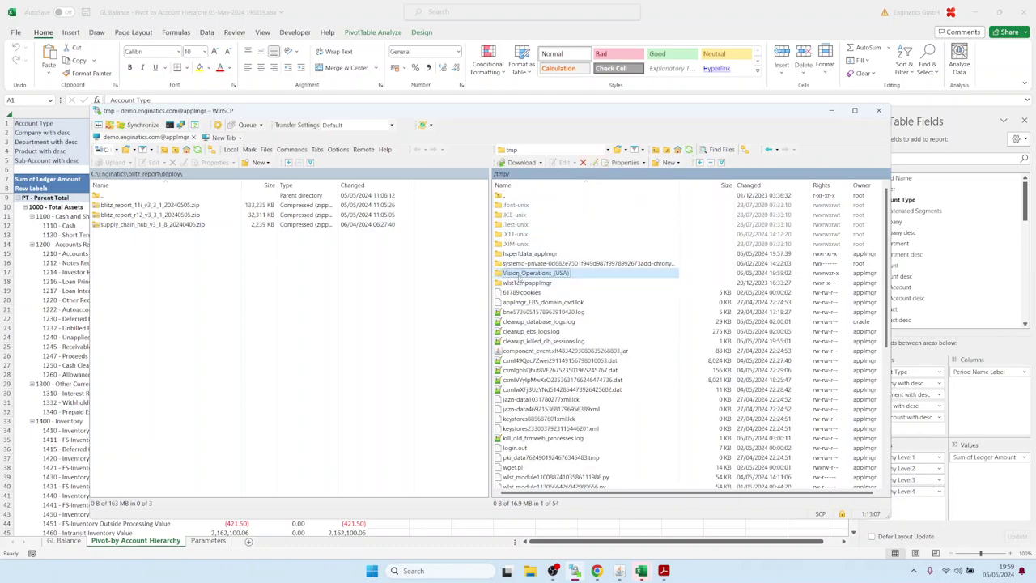
{"action": "double_click", "coordinate": [522, 276]}
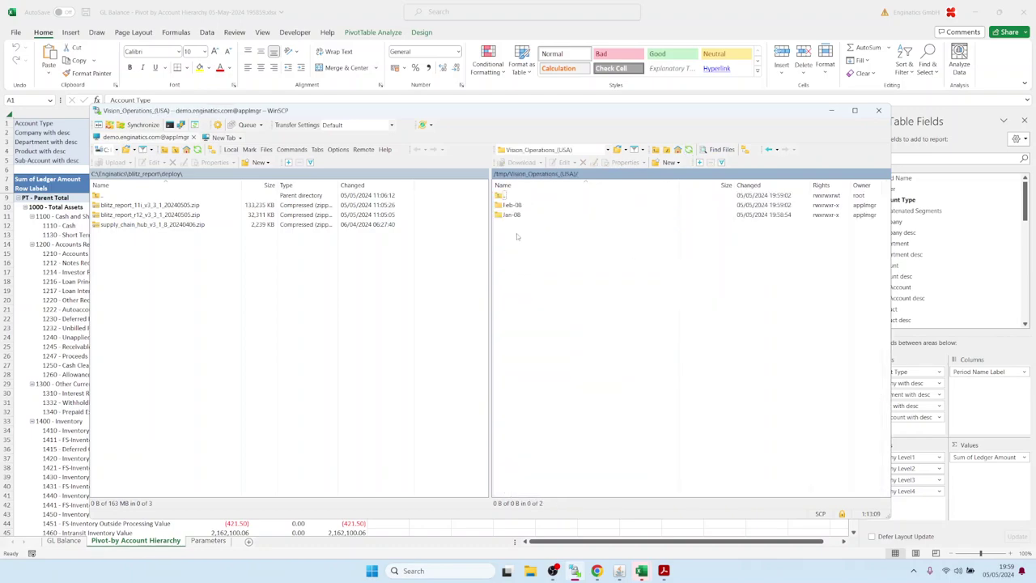
{"action": "double_click", "coordinate": [511, 206]}
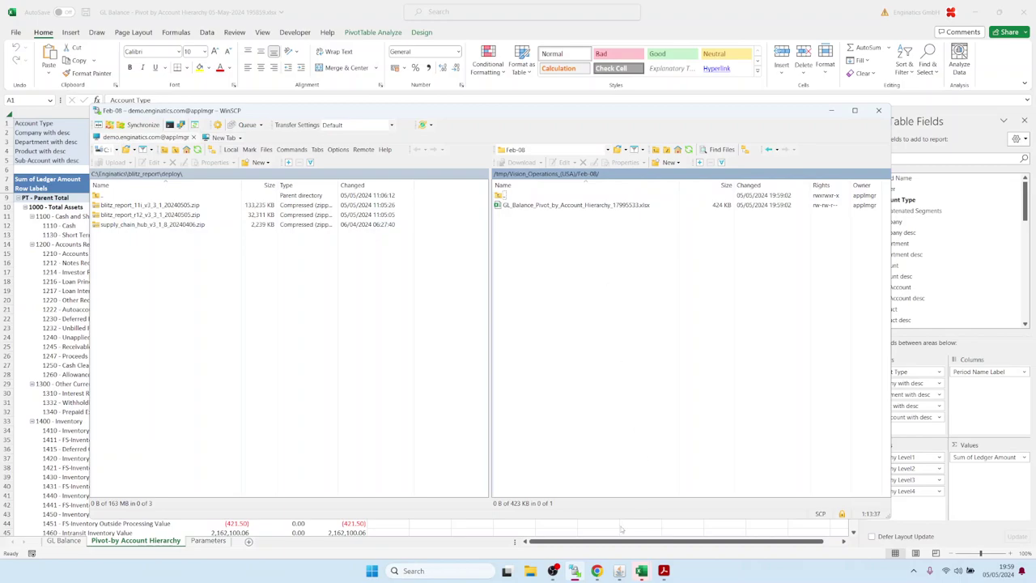
{"action": "left_click", "coordinate": [620, 571]}
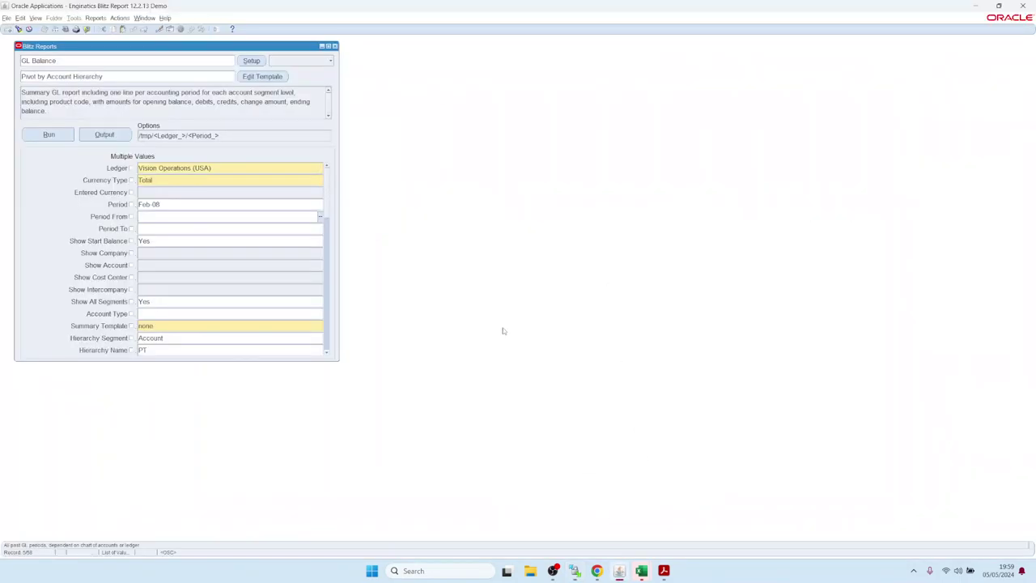
Step: Close the Blitz Reports form with F4, returning to the Vision Operations (USA) Navigator
{"action": "key", "text": "F4"}
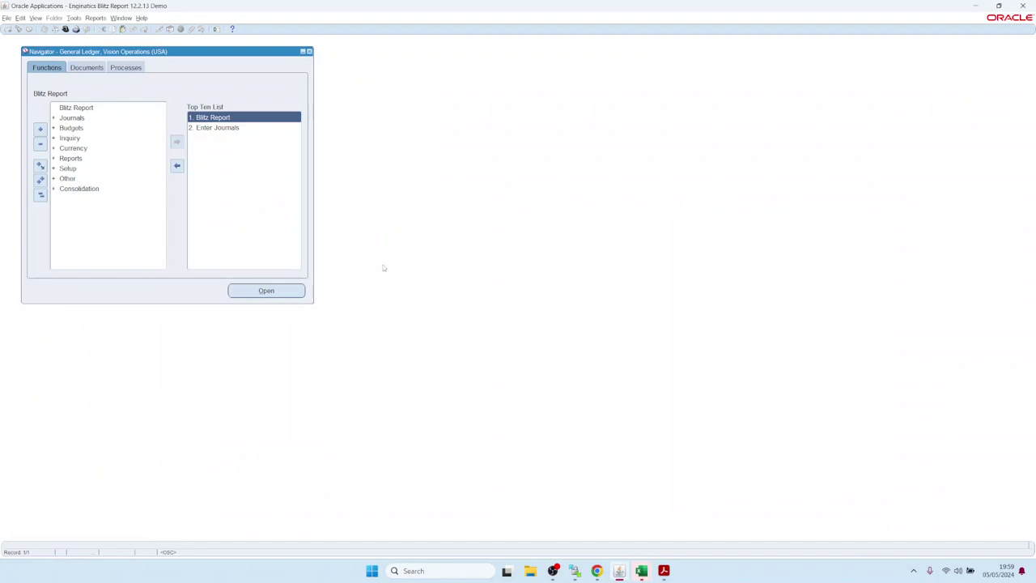